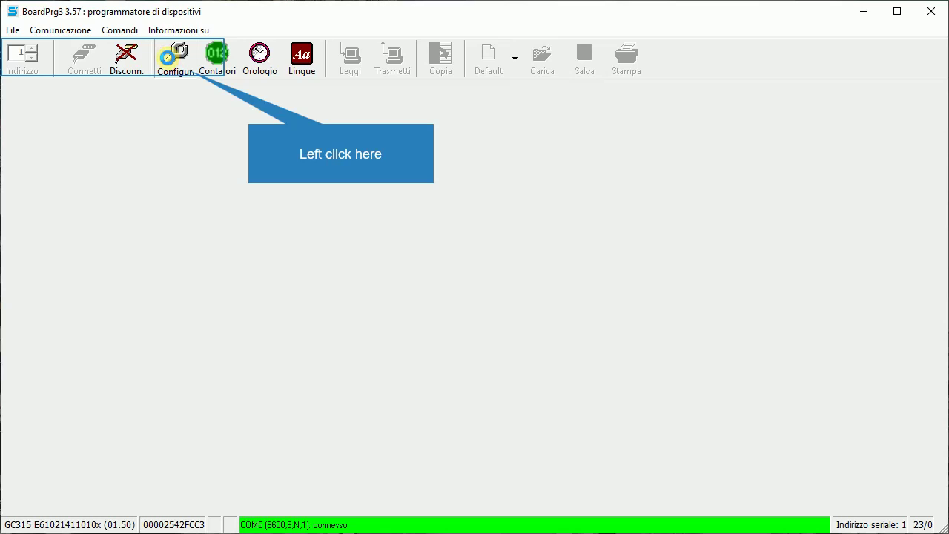
Step: Read the configuration from the device while showing the 1.2 Motore parameters, and copy the device values to the PC values
click(168, 58)
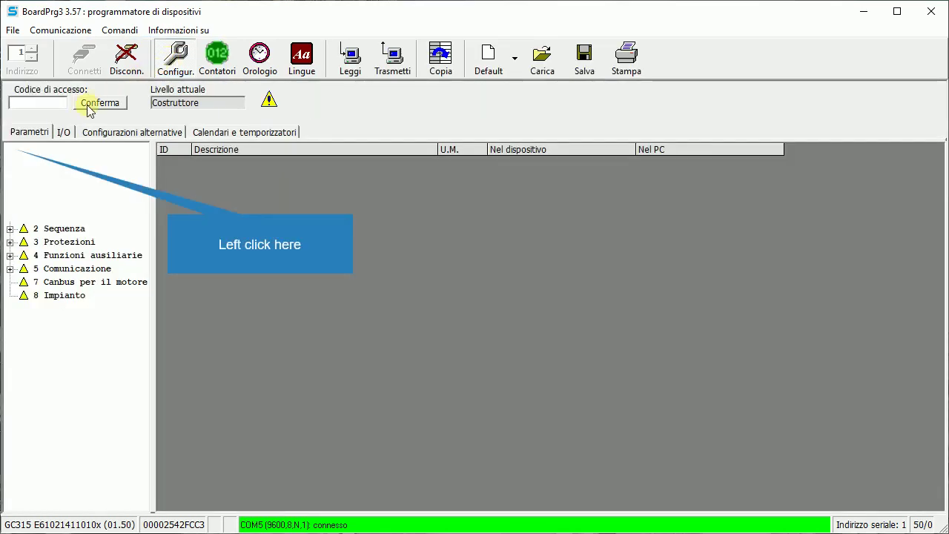
click(10, 150)
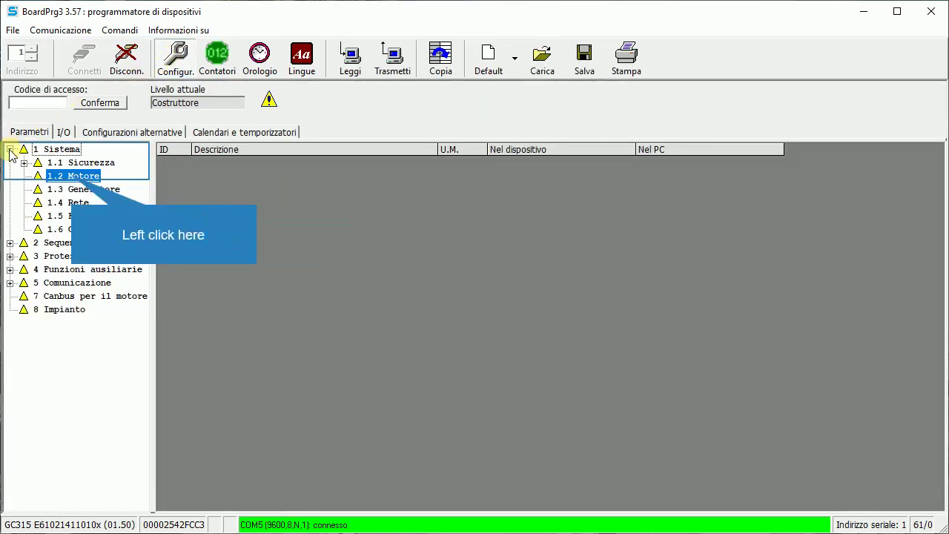
click(72, 176)
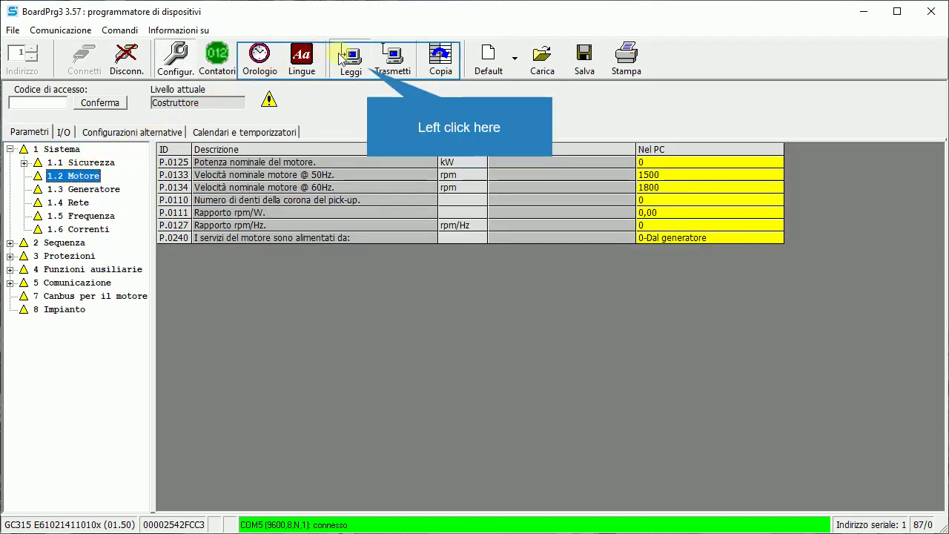
click(351, 63)
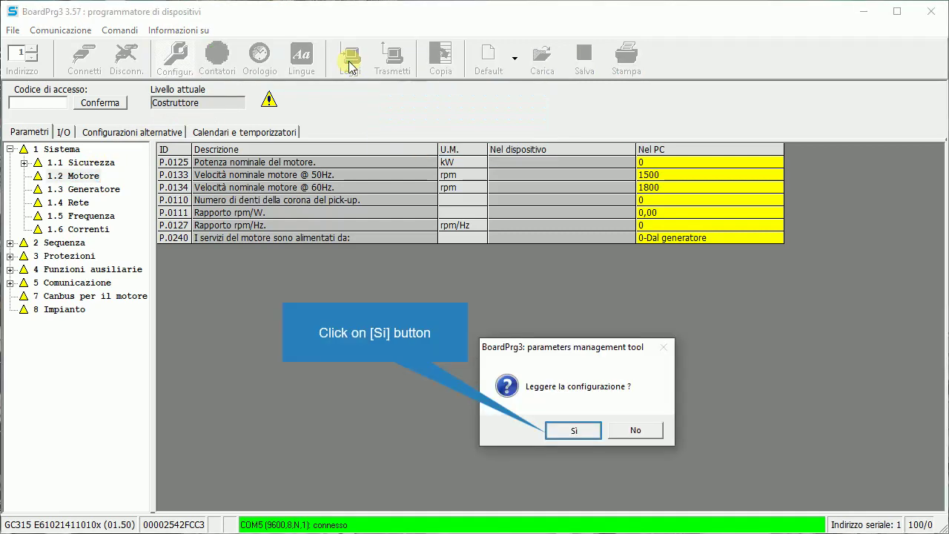
click(574, 436)
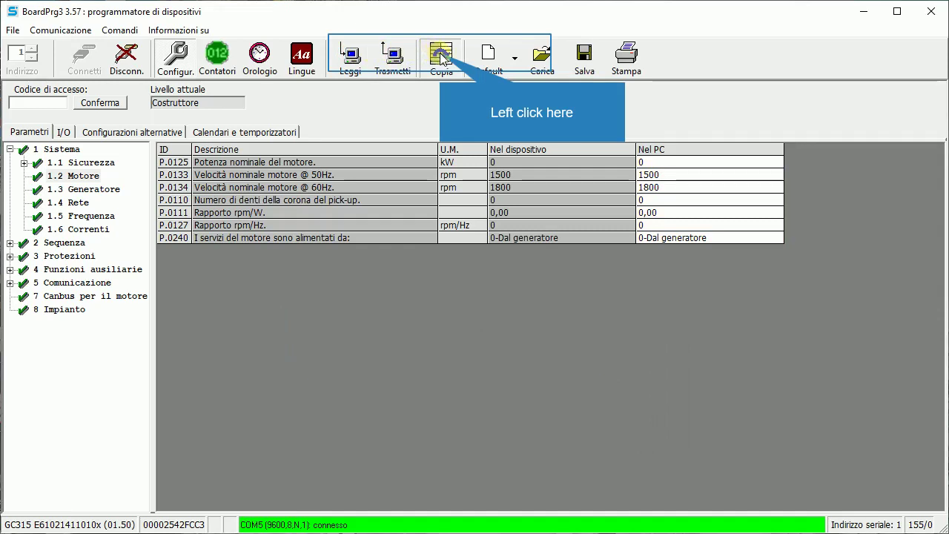
click(442, 59)
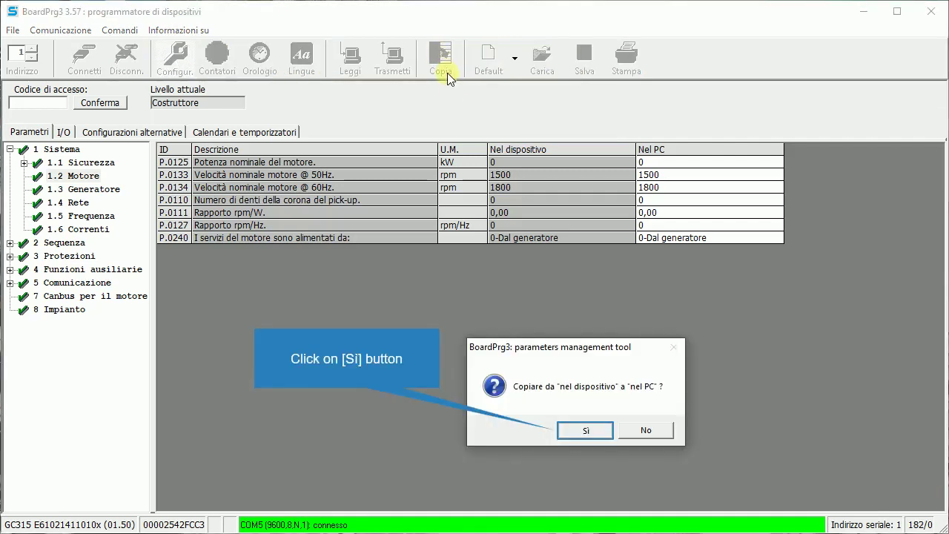
click(577, 431)
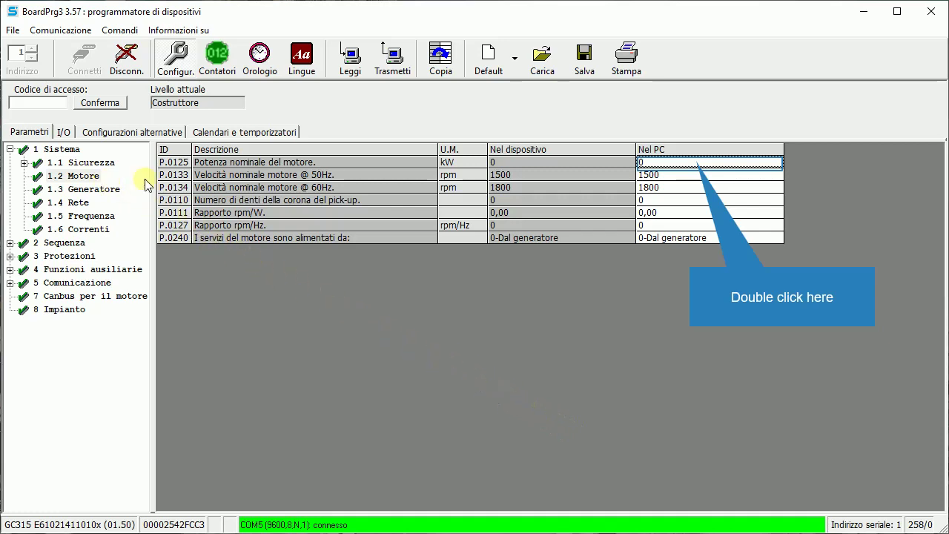
Step: Set the PC value of the engine's nominal power (P.0125) to 200 kW
double_click(675, 165)
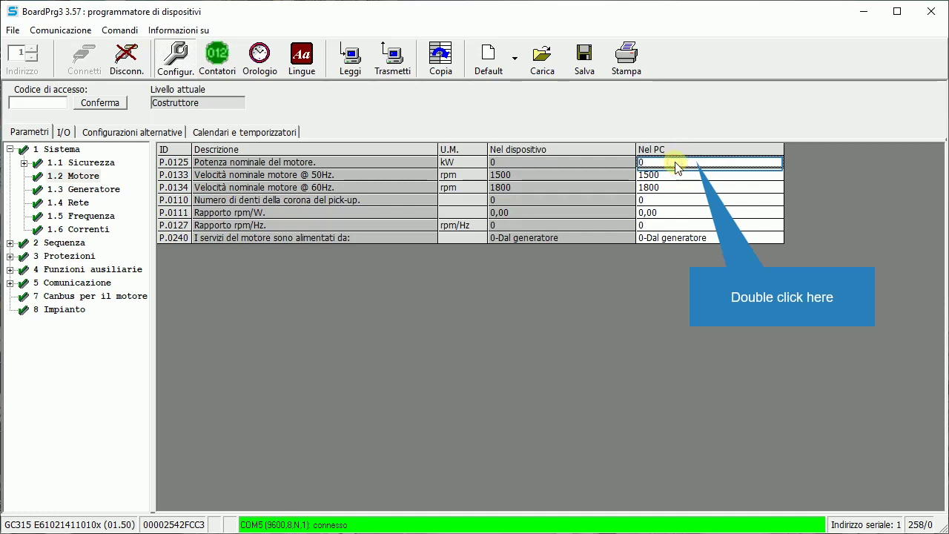
text(2)
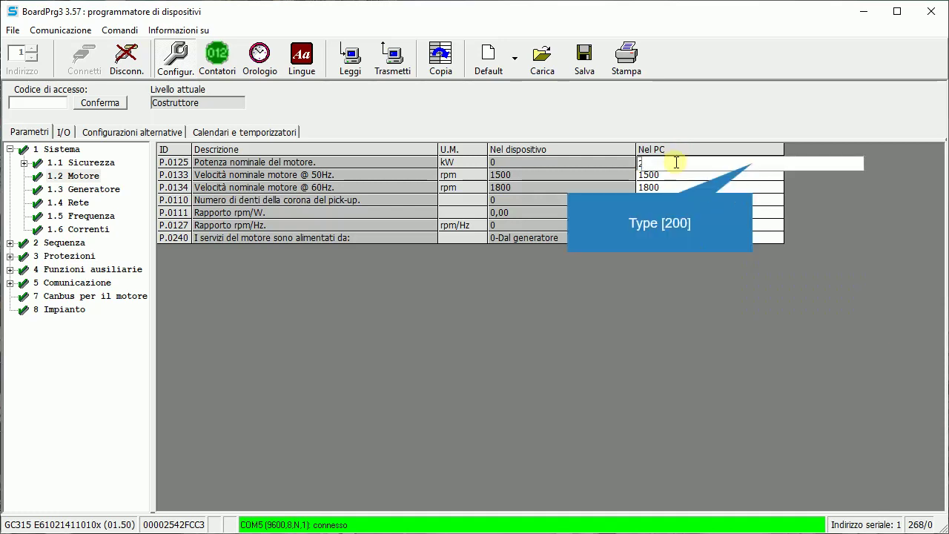
text(00)
key(Return)
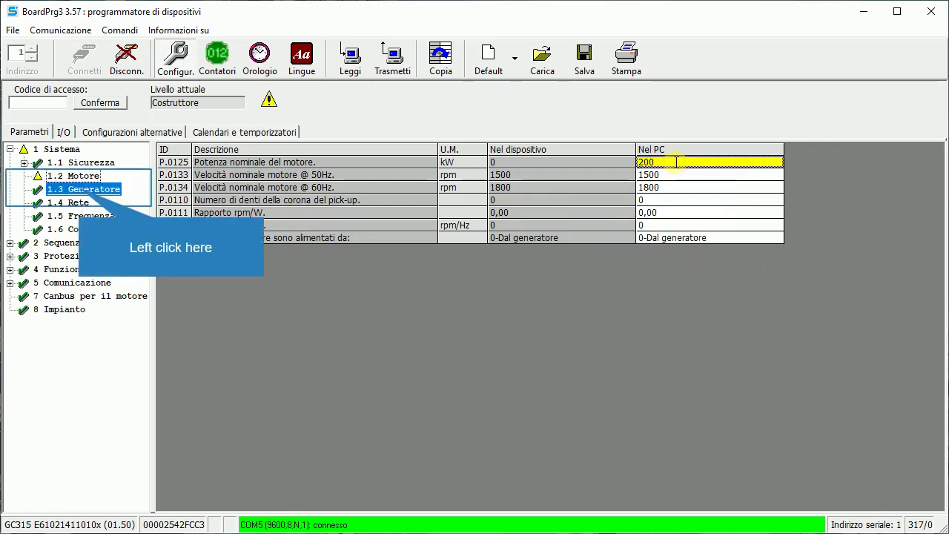
Step: In the 1.3 Generatore parameters, set the generator's nominal power (P.0106) to 250 kVA
click(81, 189)
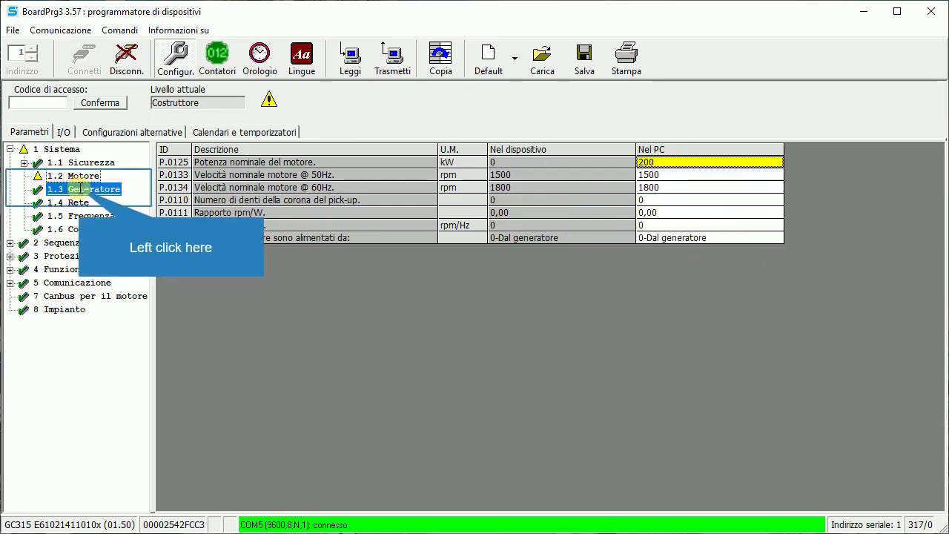
double_click(681, 226)
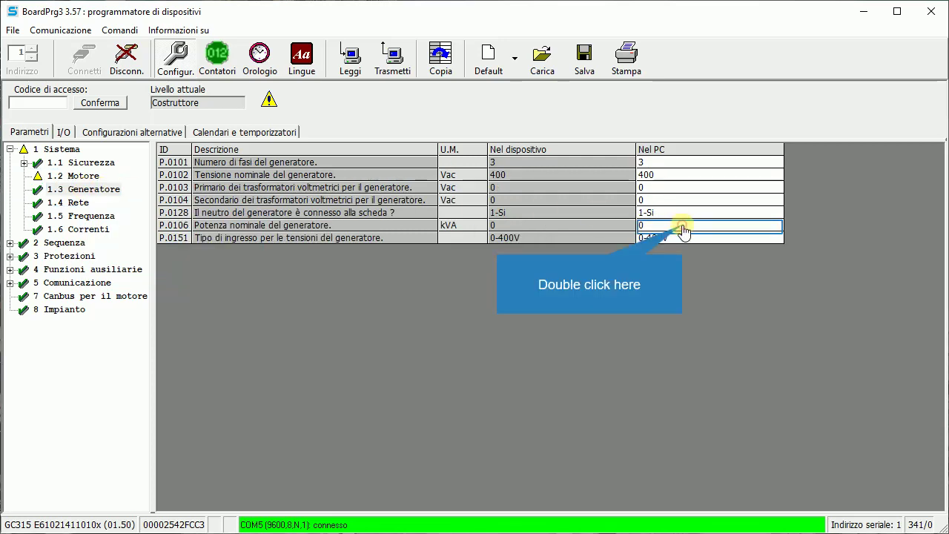
key(BackSpace)
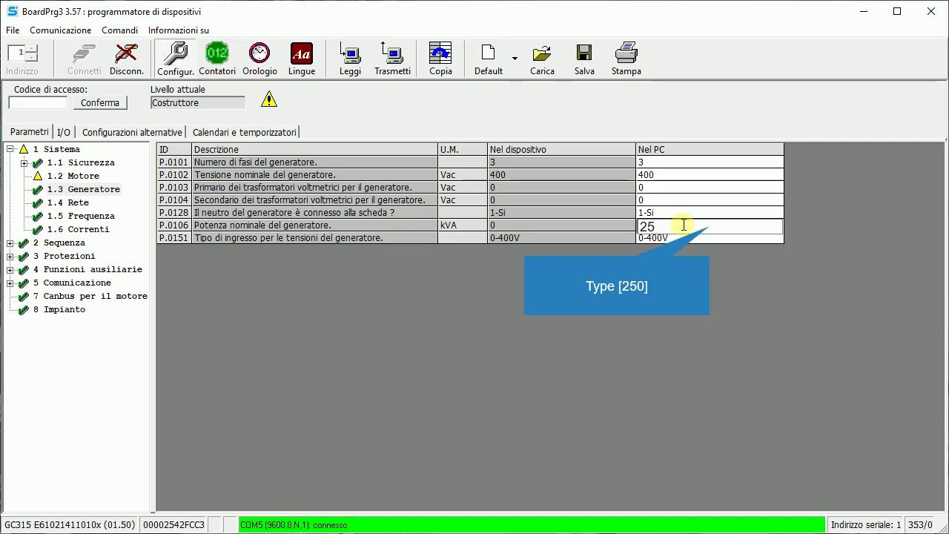
key(Return)
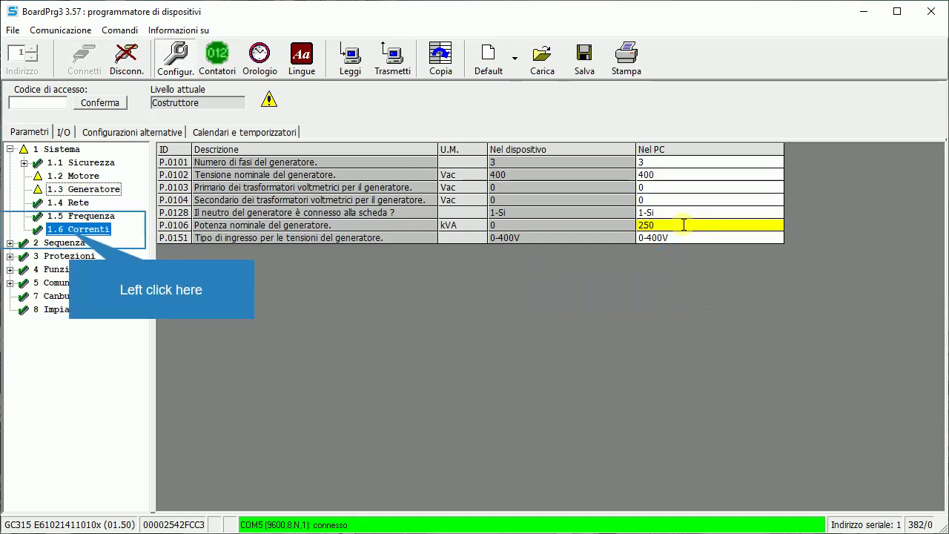
Step: In the 1.6 Correnti parameters, set the primary of the current transformers (P.0107) to 400 Aac
click(68, 231)
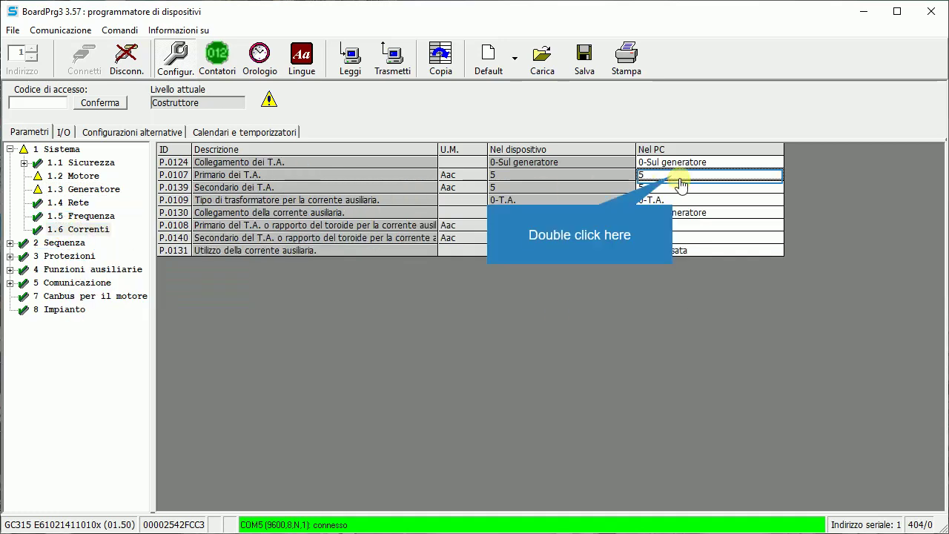
double_click(680, 177)
text(400)
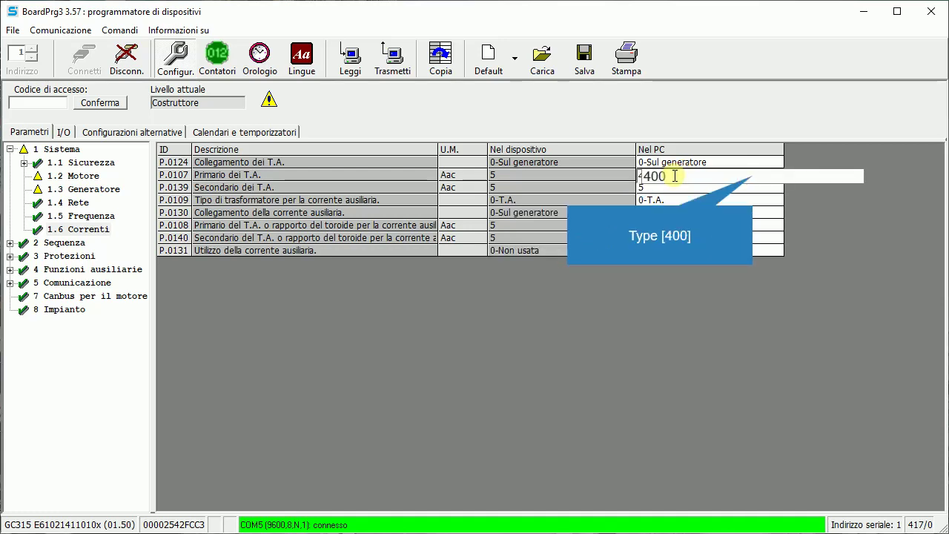
key(Return)
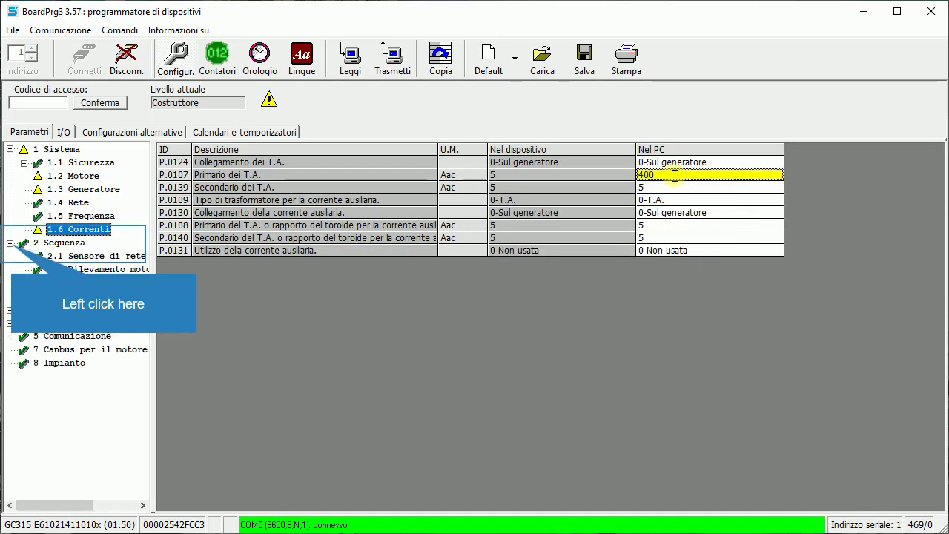
Step: In the 2.3 Temporizzazioni motore parameters under Sequenza, set the cooling cycle duration (P.0215) to 60 s
click(12, 247)
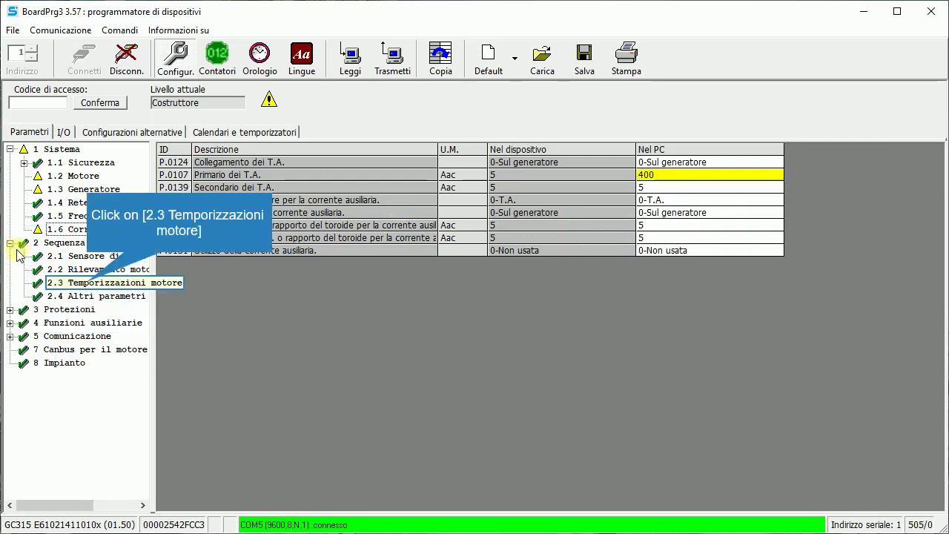
click(86, 284)
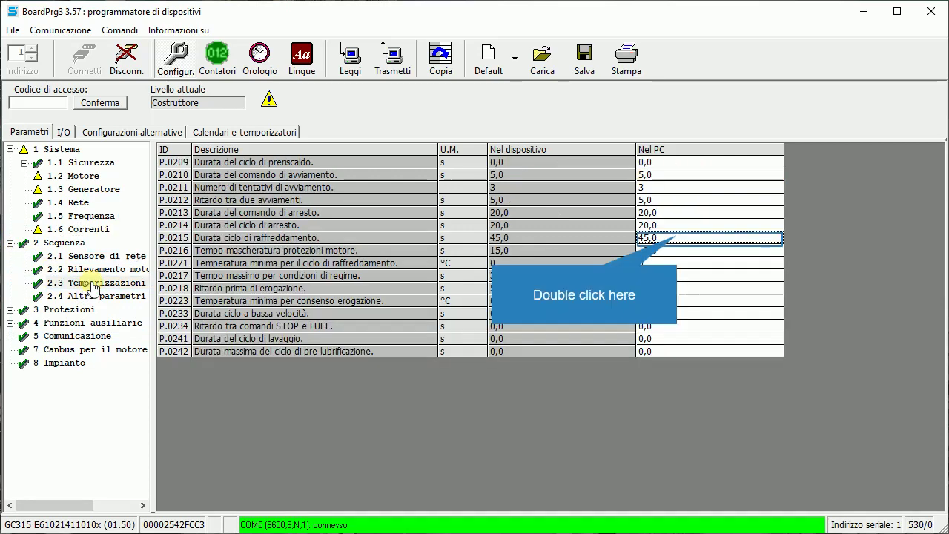
double_click(679, 239)
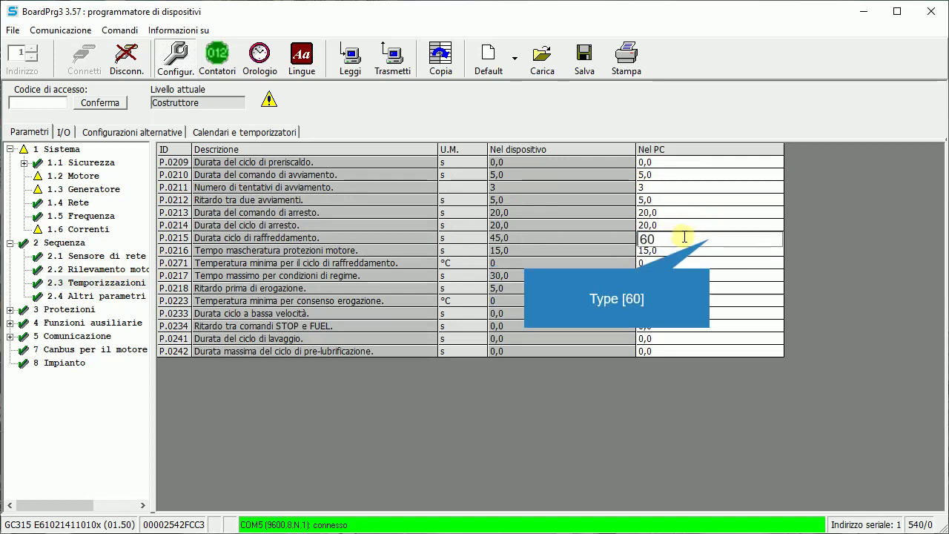
text(60)
key(Return)
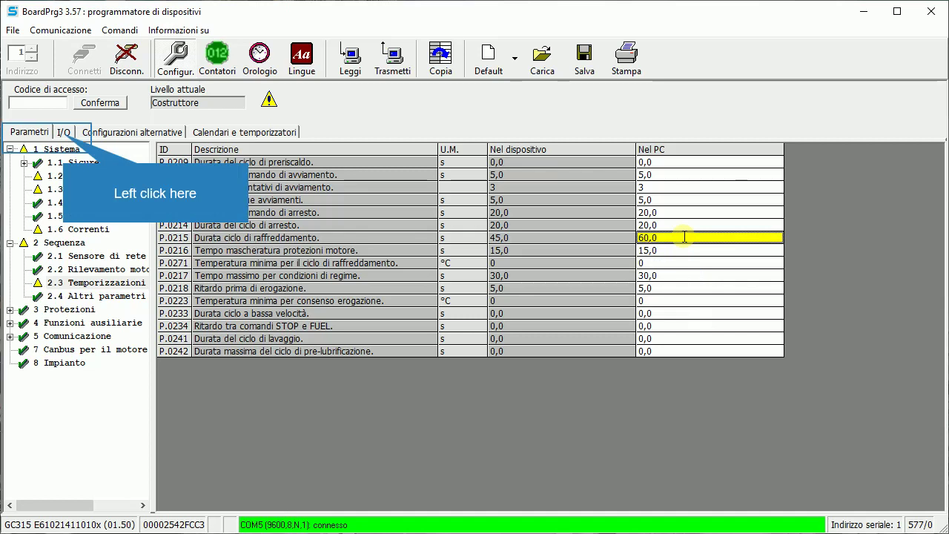
Step: In the I/O configuration, expand the Scheda lists of the digital inputs, digital outputs and analogue inputs
click(64, 134)
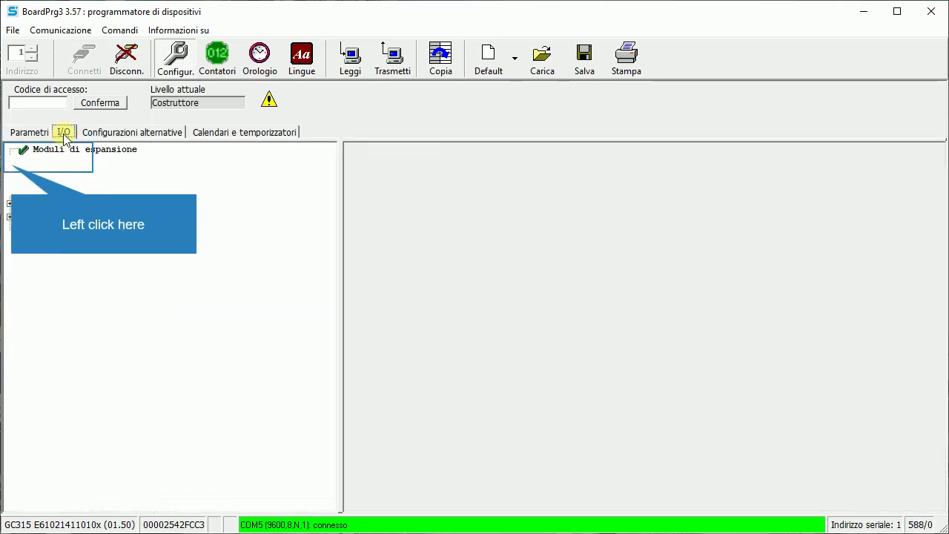
click(11, 164)
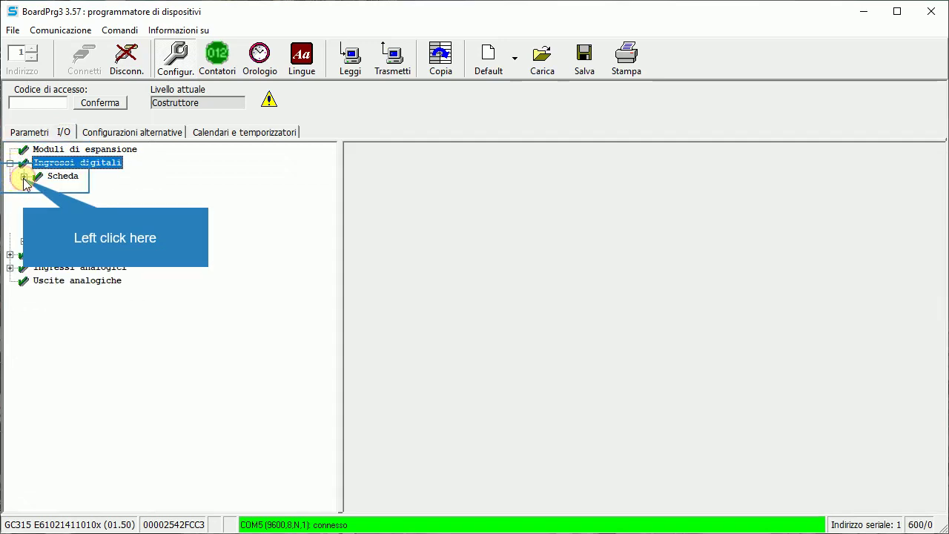
click(24, 177)
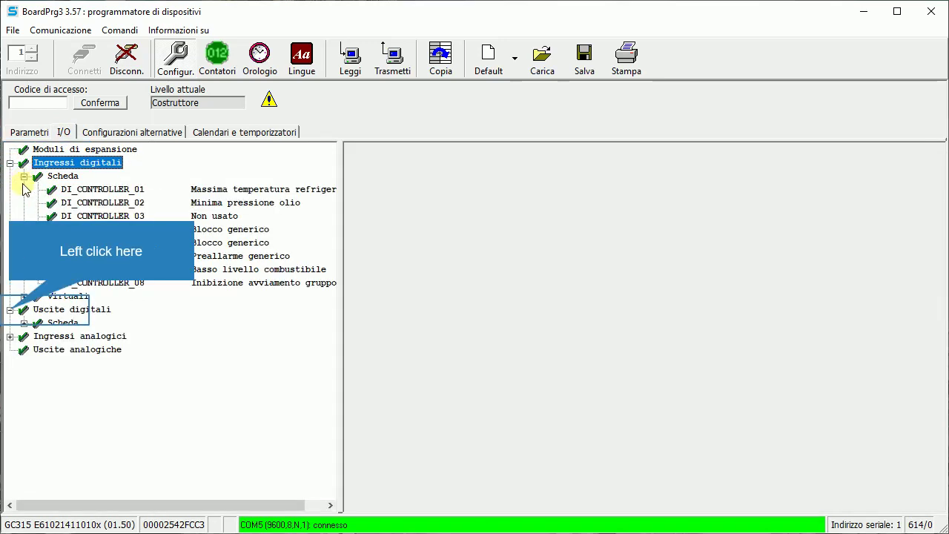
click(9, 312)
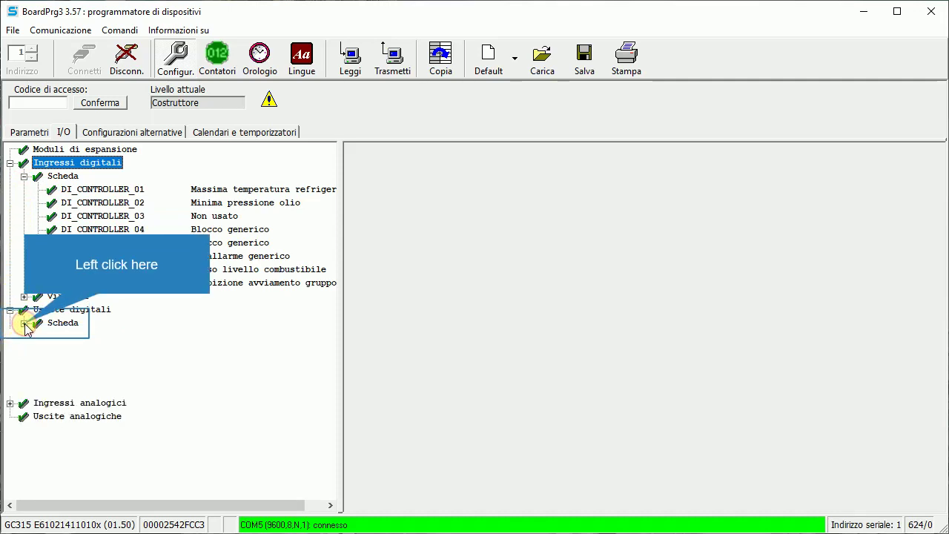
click(25, 323)
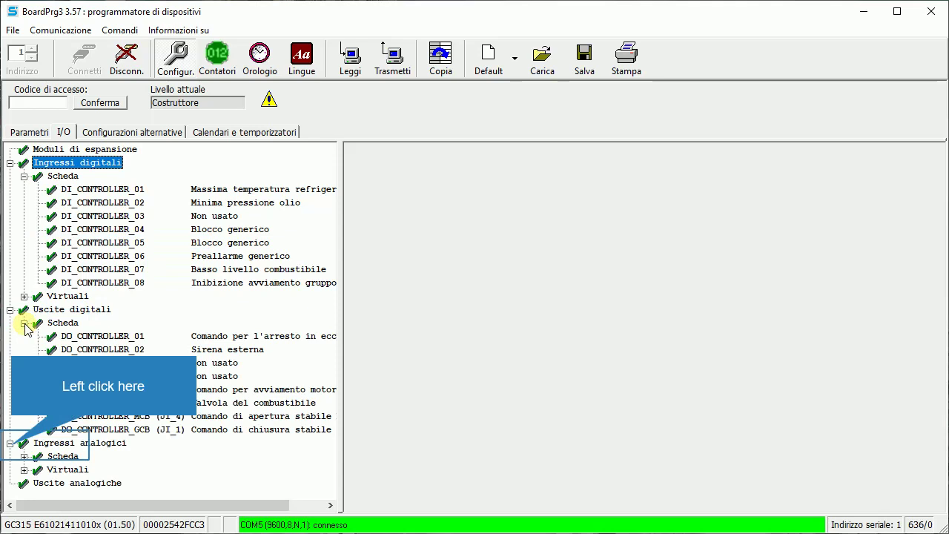
click(10, 444)
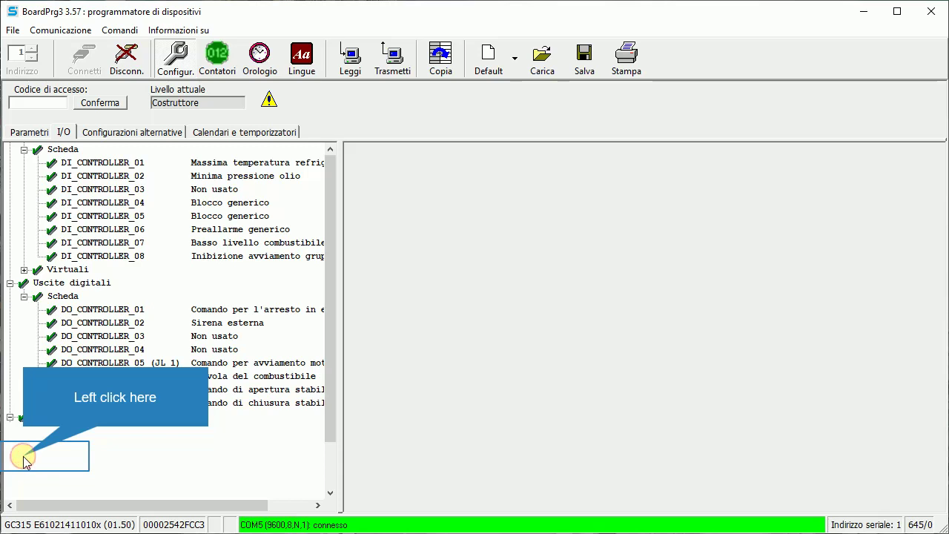
click(25, 461)
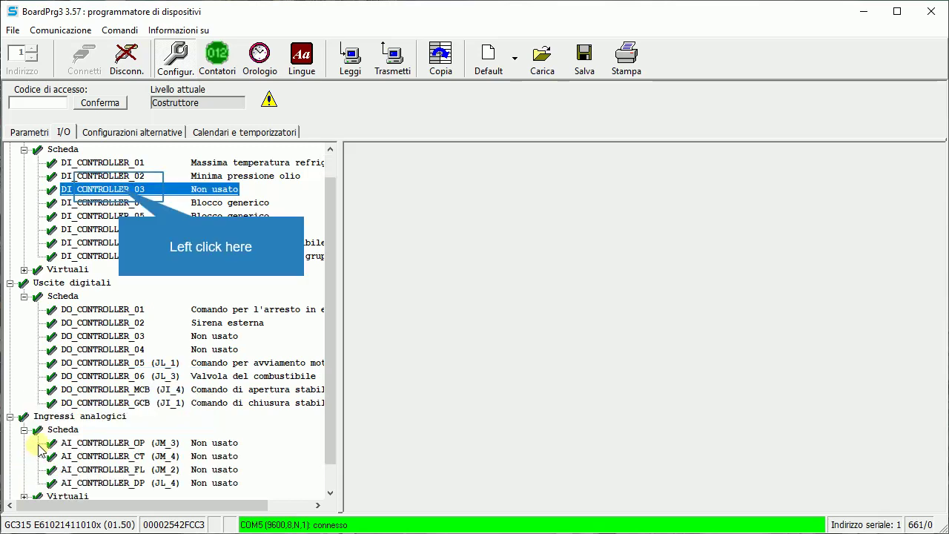
Step: Assign function 4001-Preallarme generico to digital input DI_CONTROLLER_03 and set its delay (P.2008) to 3 s
click(120, 192)
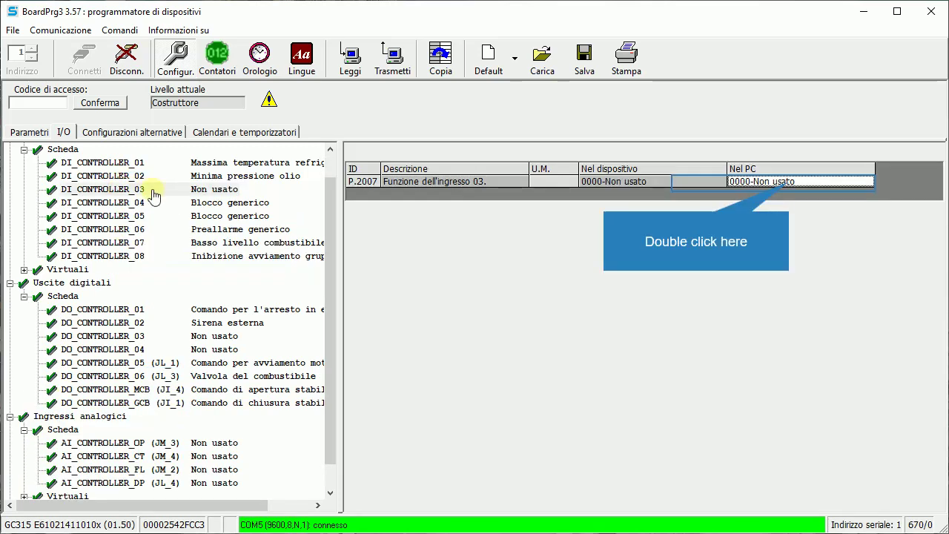
double_click(789, 184)
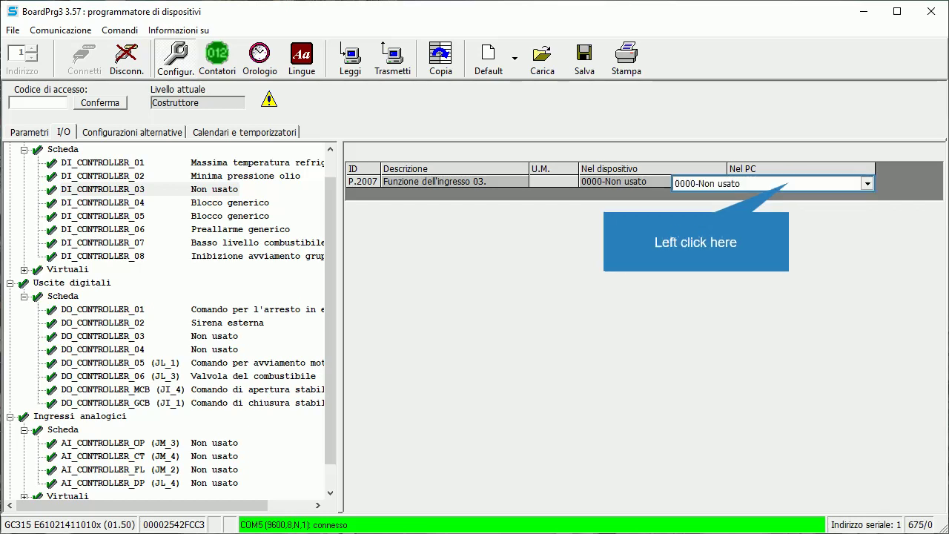
click(786, 184)
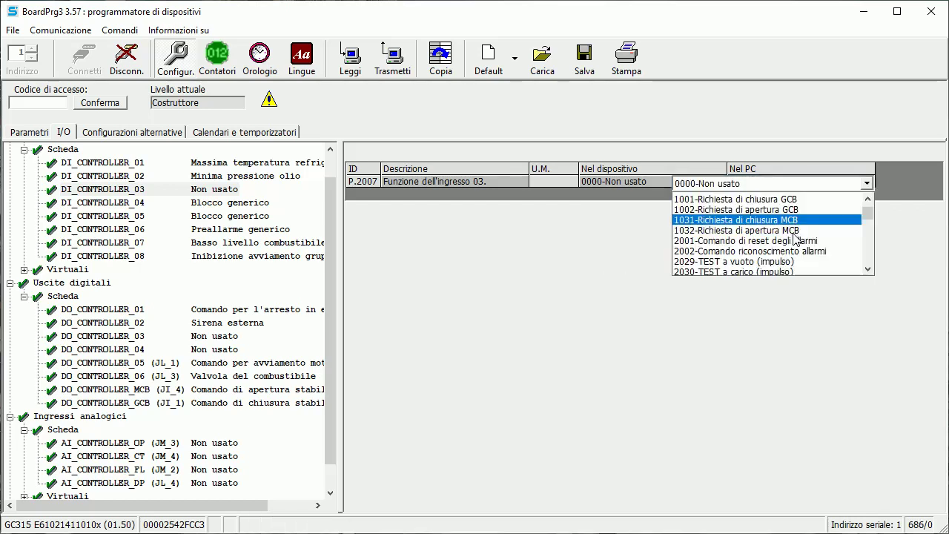
scroll(798, 242, down, 5)
scroll(798, 241, down, 3)
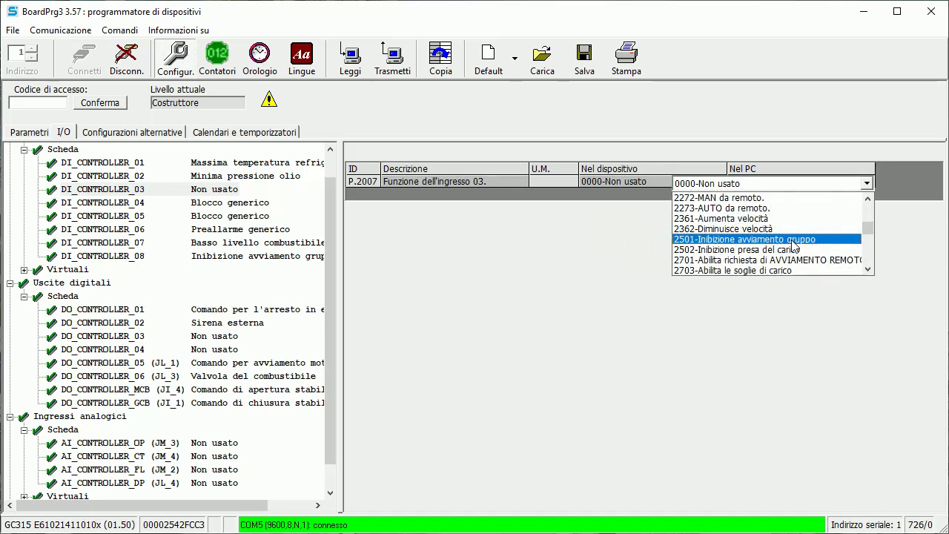
scroll(794, 246, down, 1)
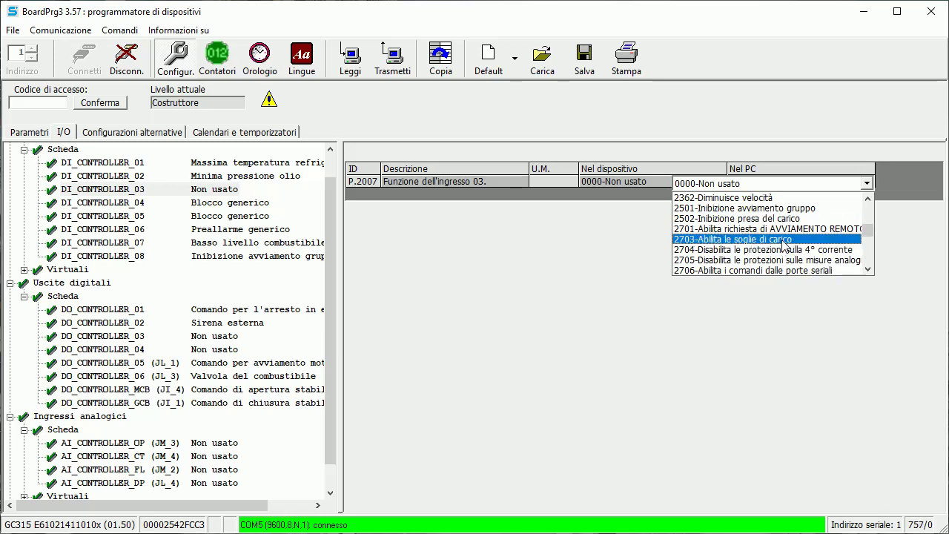
scroll(785, 245, down, 5)
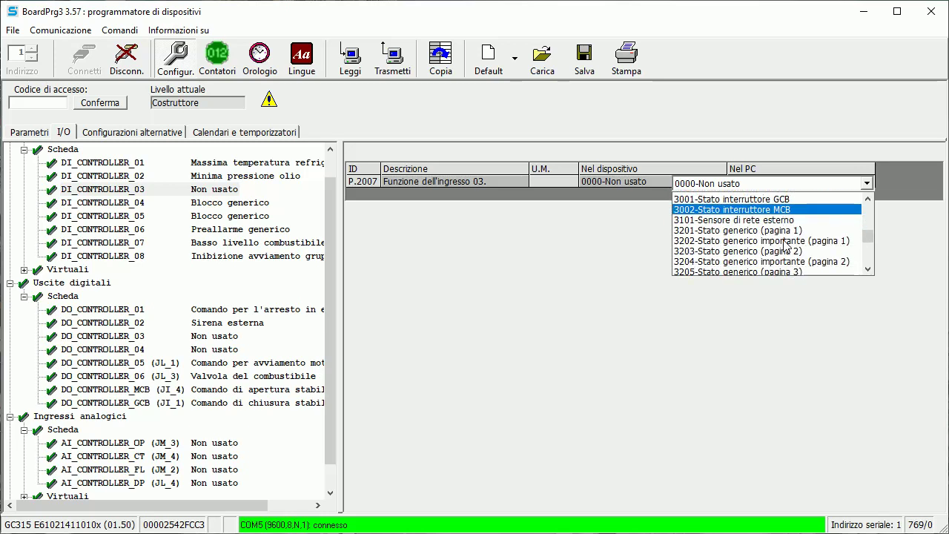
scroll(783, 240, down, 2)
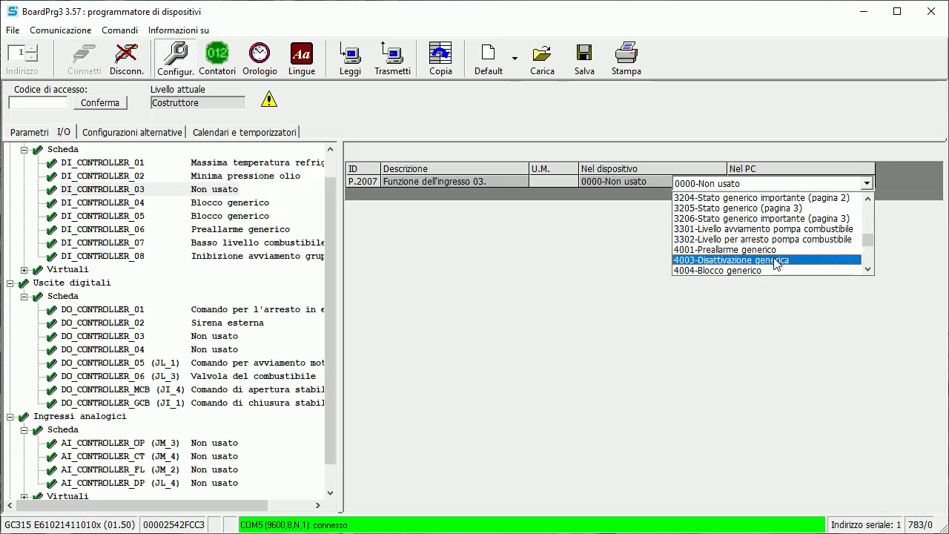
click(774, 252)
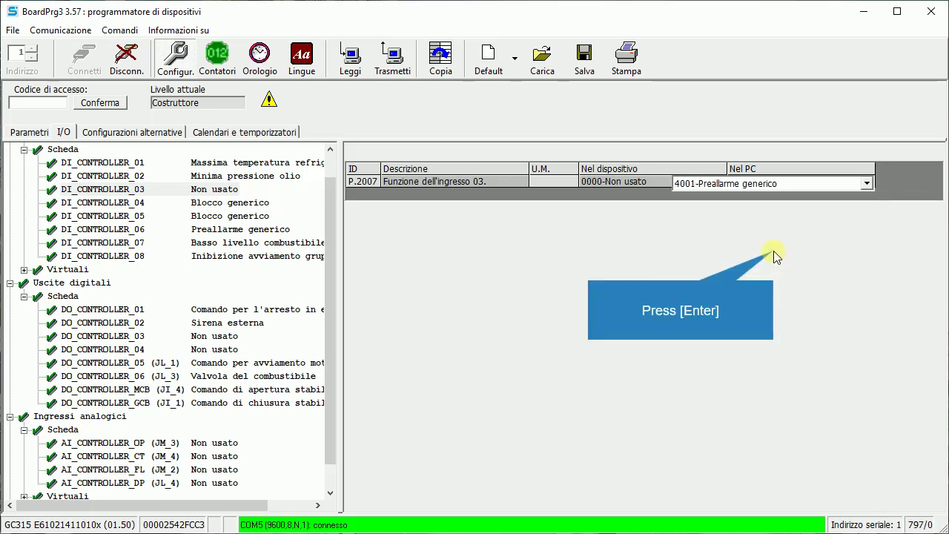
key(Return)
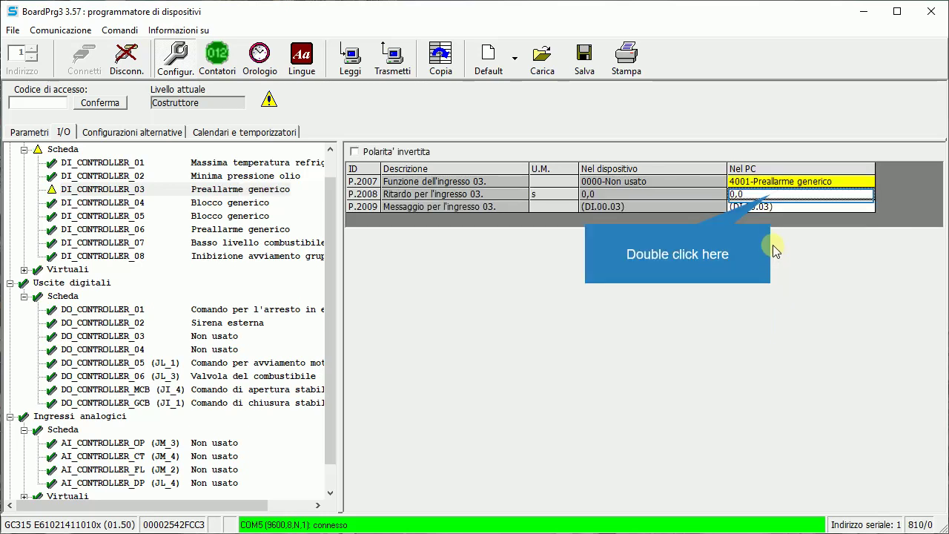
double_click(772, 195)
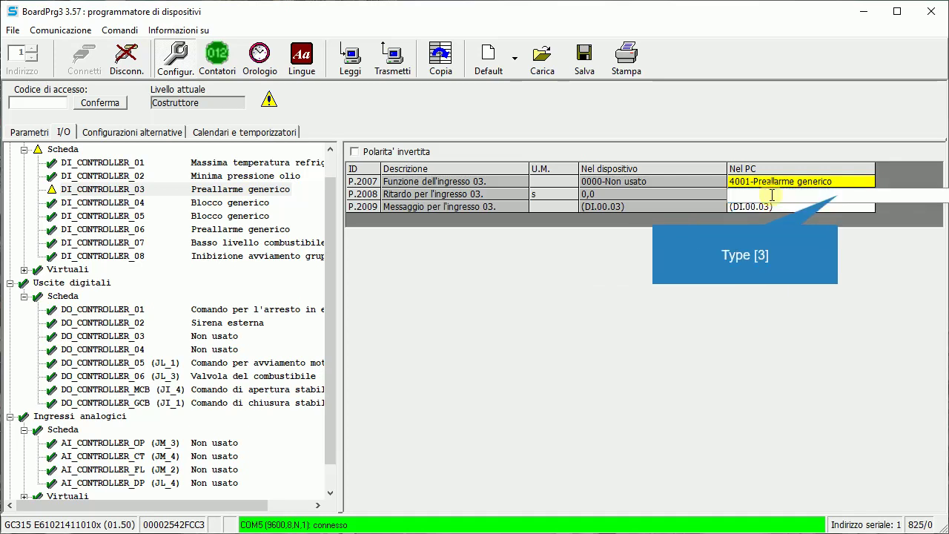
key(Return)
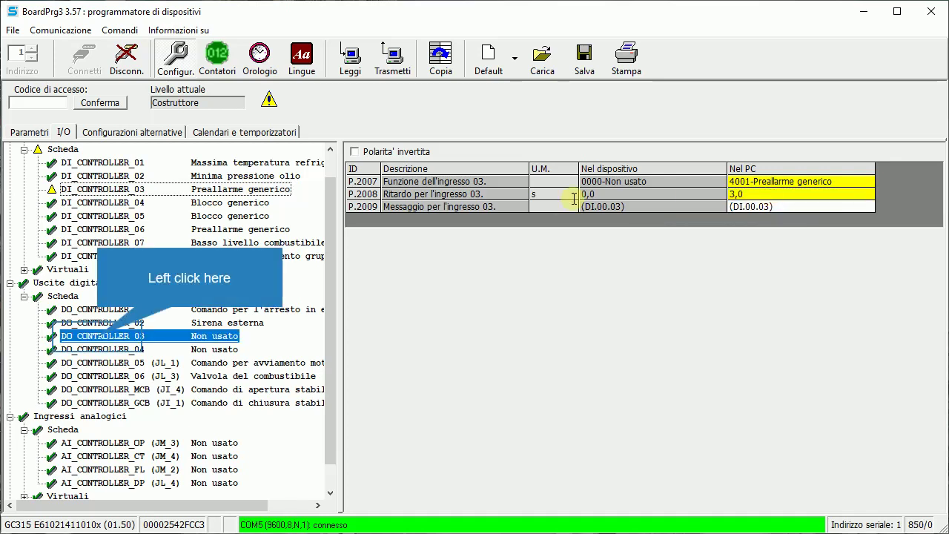
Step: Assign function 1032-Pompa del combustibile to digital output DO_CONTROLLER_03 (P.3003)
click(98, 340)
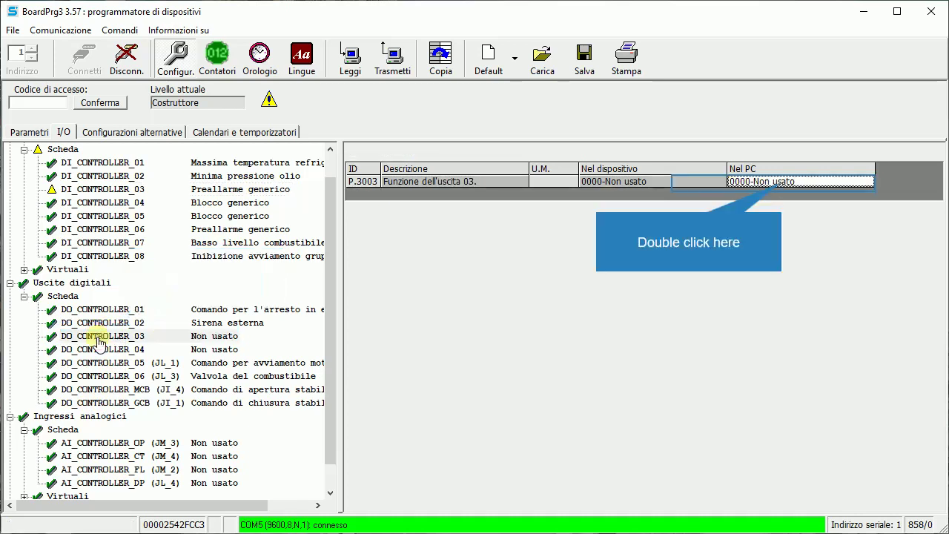
double_click(783, 183)
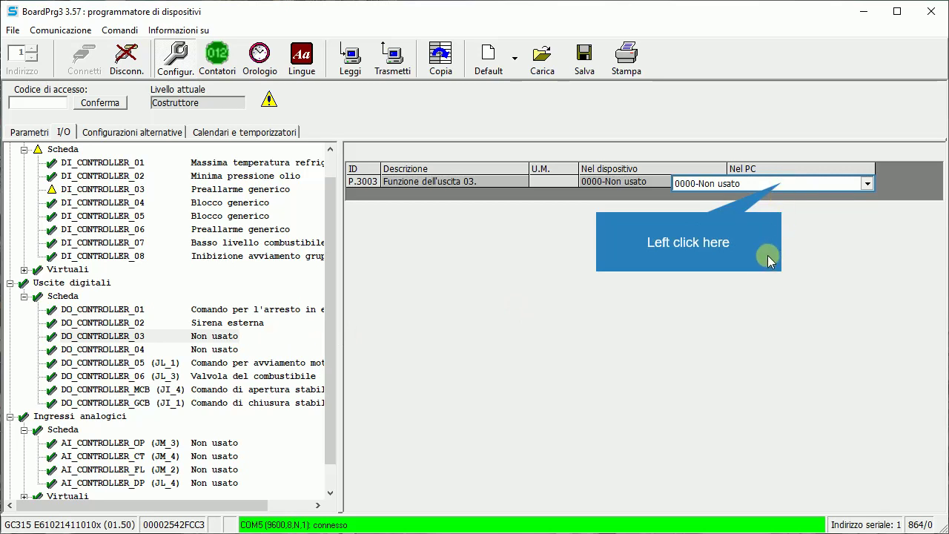
key(alt+Down)
key(Down)
key(Down)
key(Down)
key(Down)
key(Down)
key(Down)
key(Down)
key(Down)
key(Down)
key(Down)
key(Down)
key(Down)
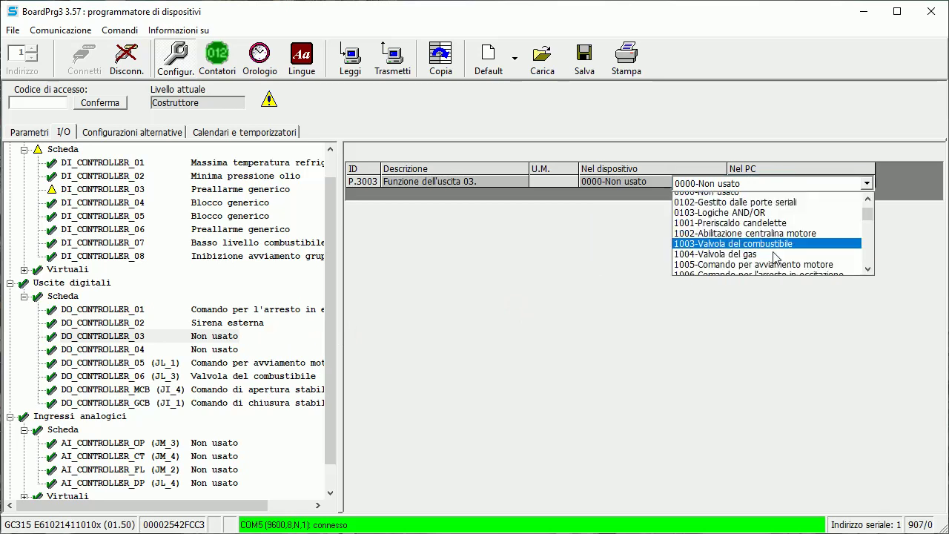
scroll(774, 257, down, 1)
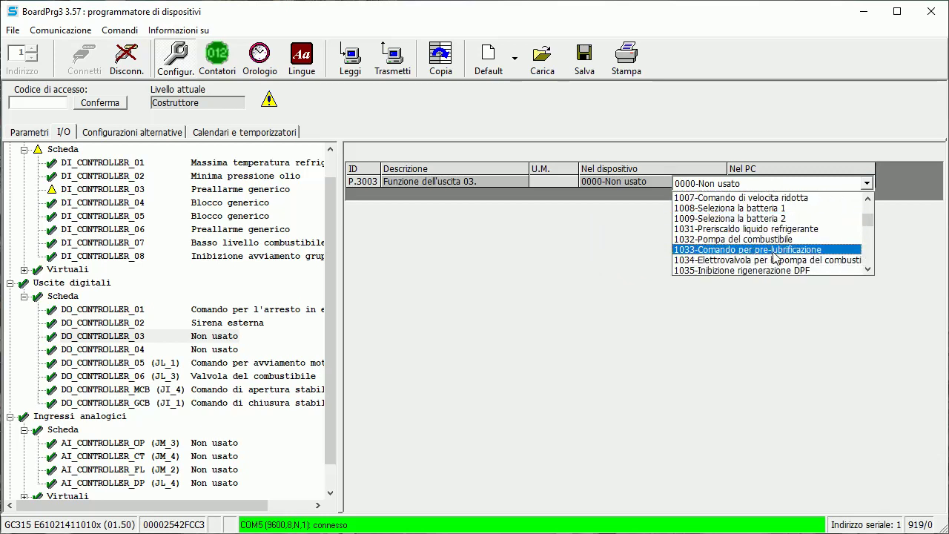
click(772, 241)
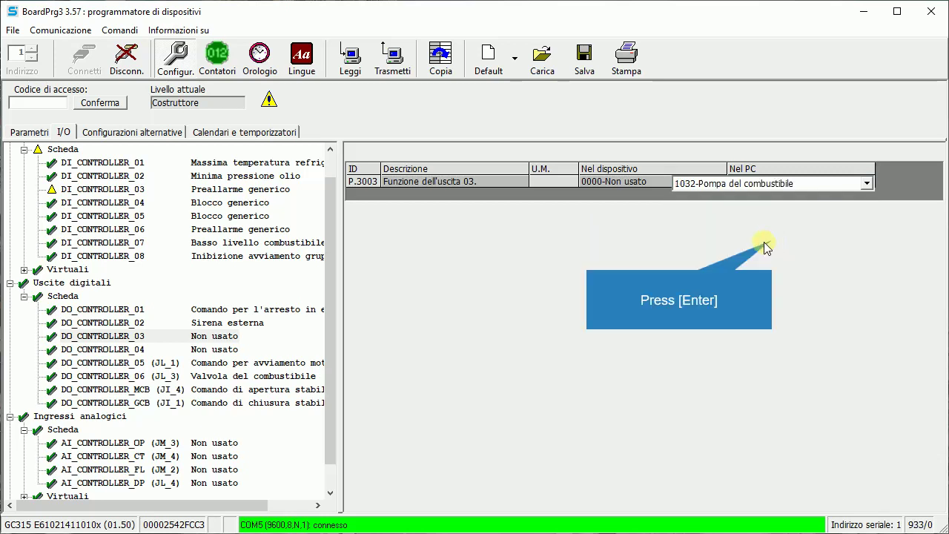
key(Return)
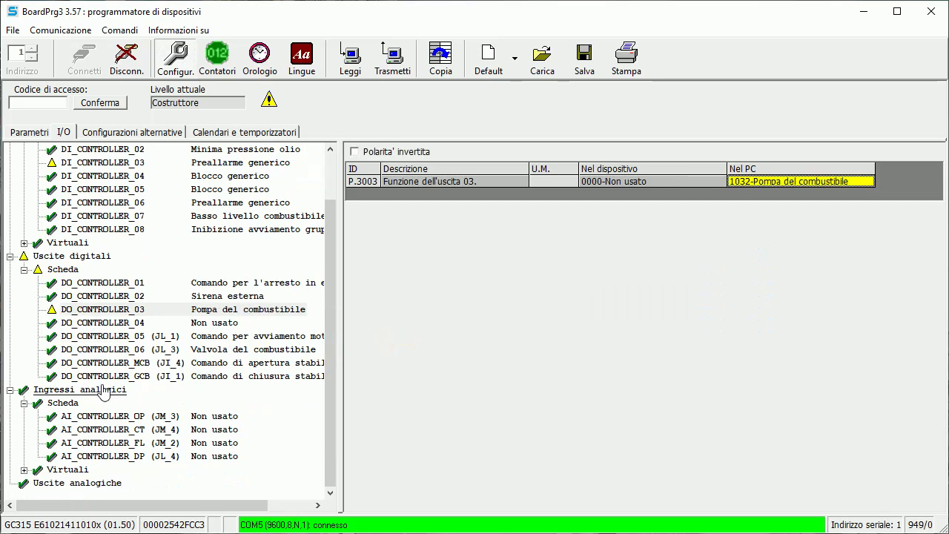
Step: Assign function 1000-Pressione olio (VDO) to analogue input AI_CONTROLLER_OP (P.4017)
click(124, 416)
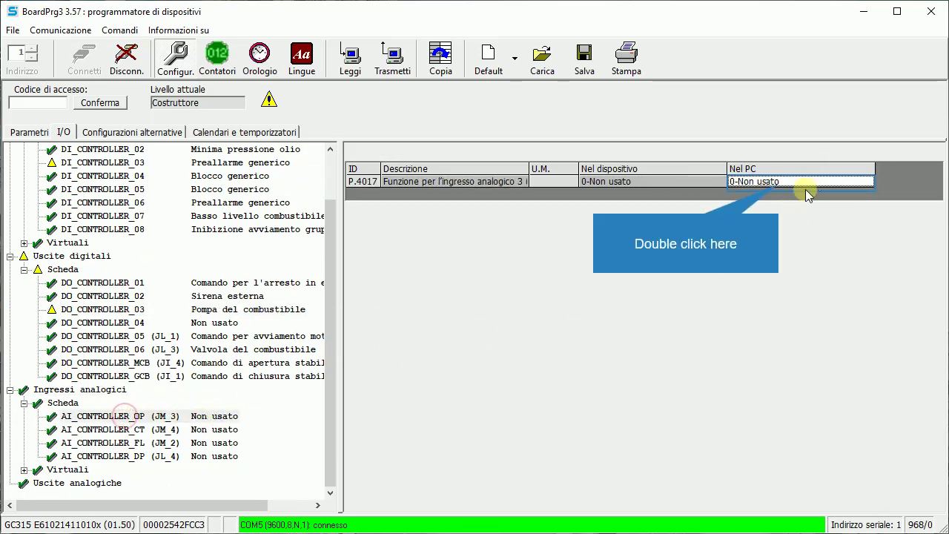
double_click(779, 189)
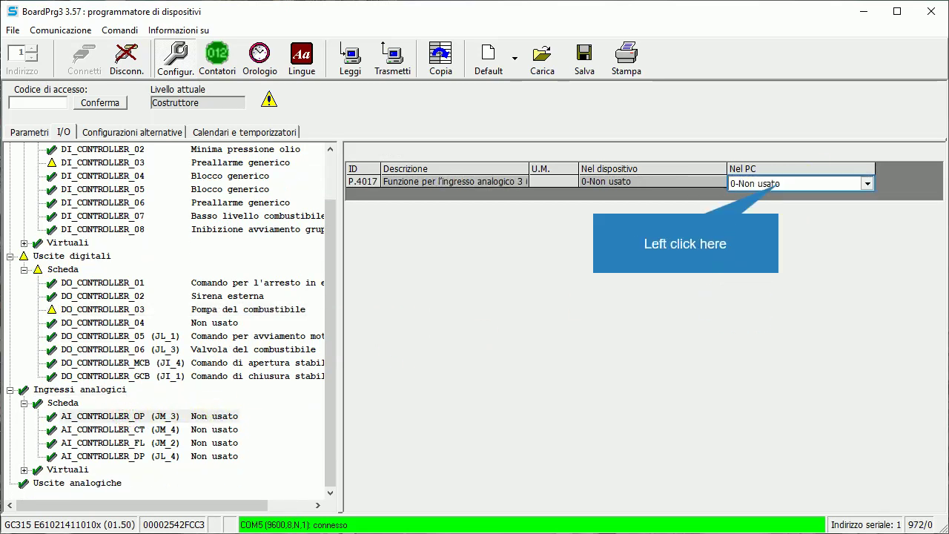
click(779, 184)
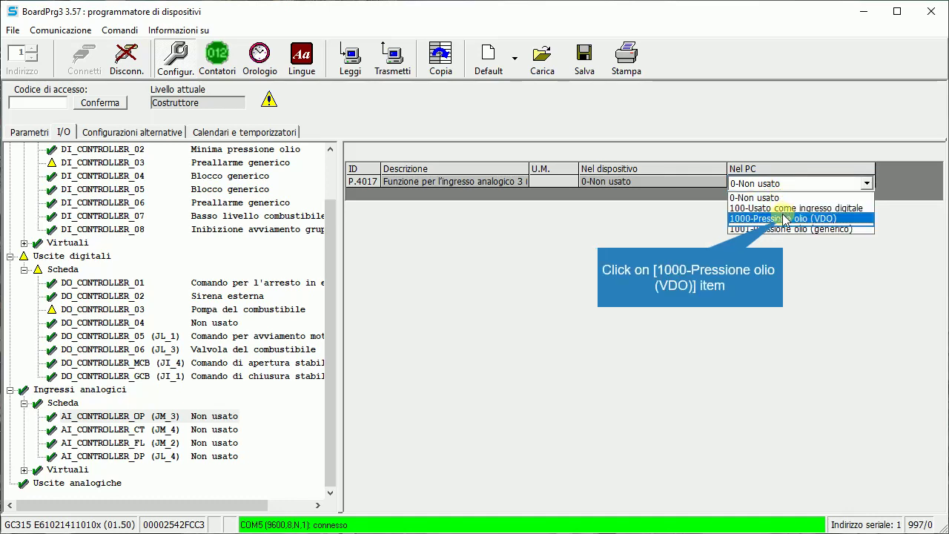
click(785, 219)
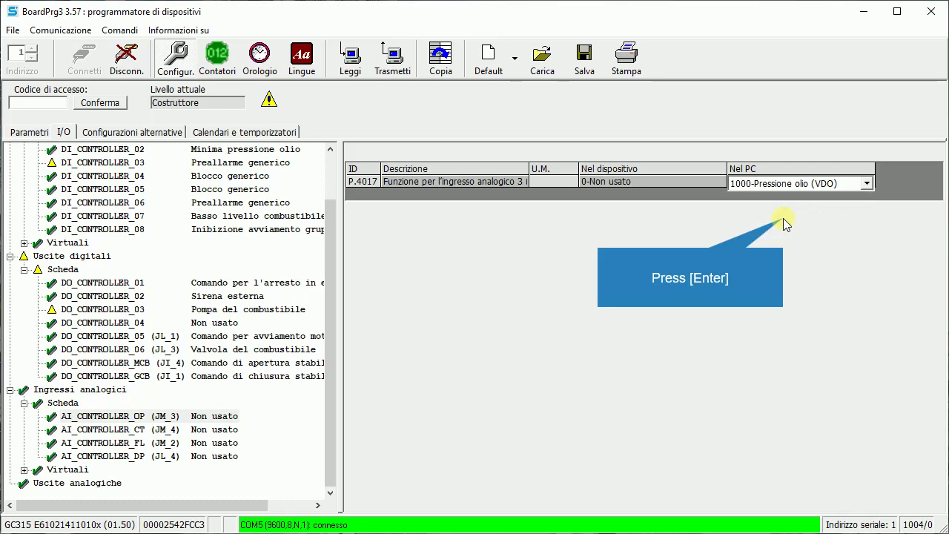
key(Return)
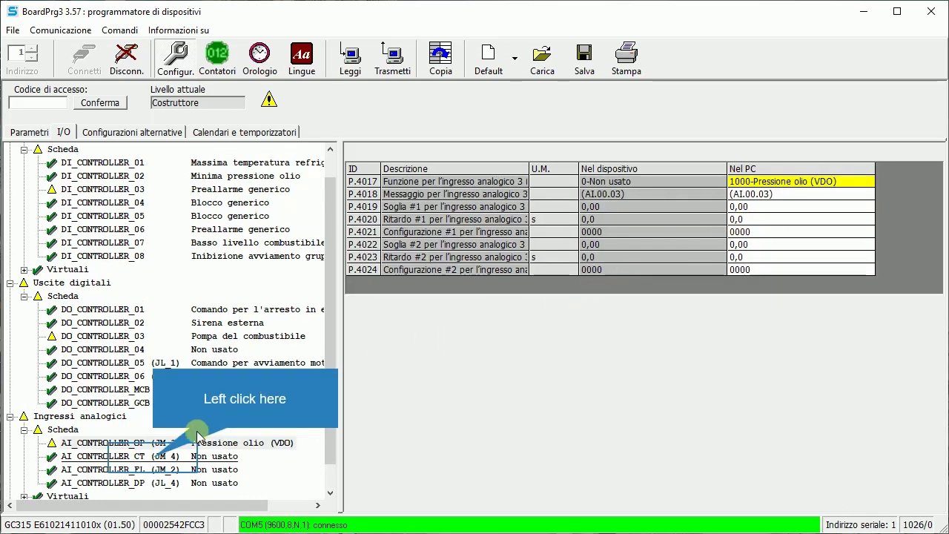
Step: Assign function 1111-Temperatura refrigerante (generico) to analogue input AI_CONTROLLER_CT (P.4025)
click(154, 461)
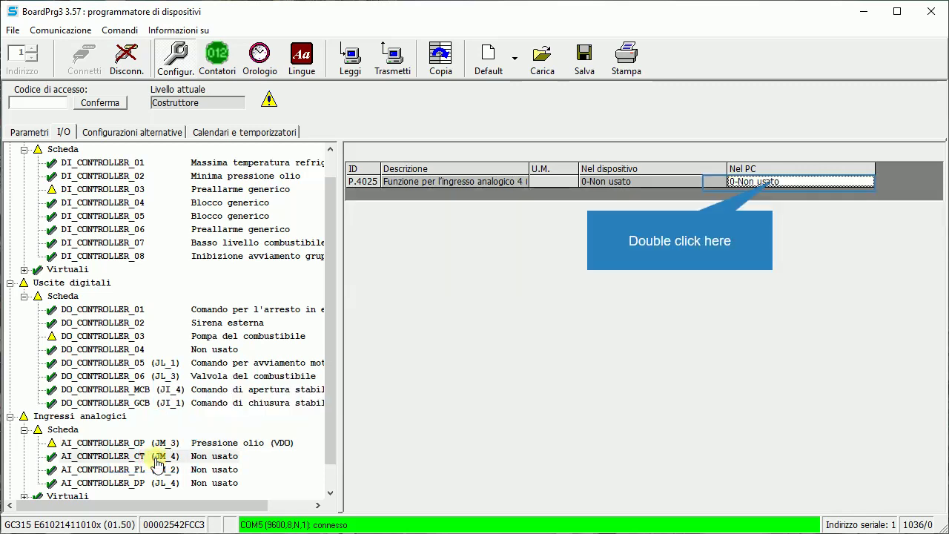
double_click(773, 182)
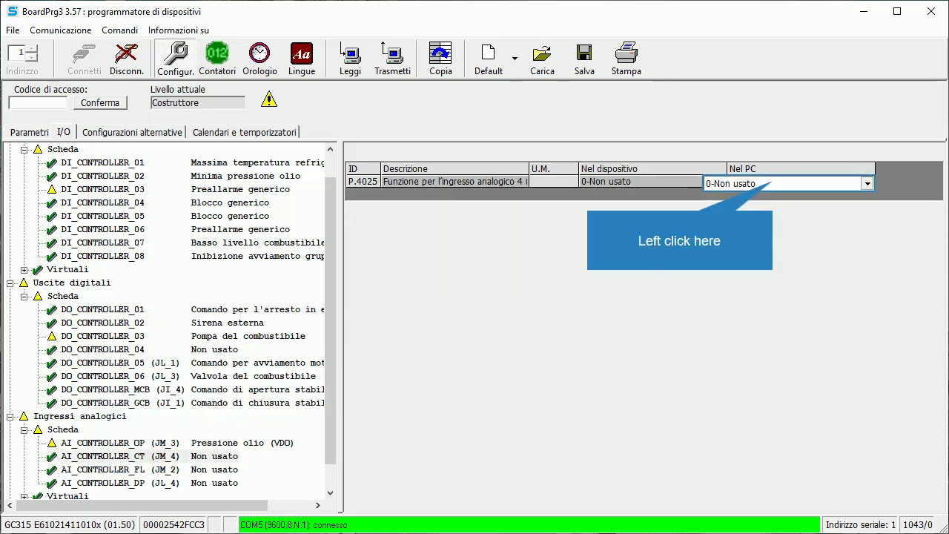
click(773, 183)
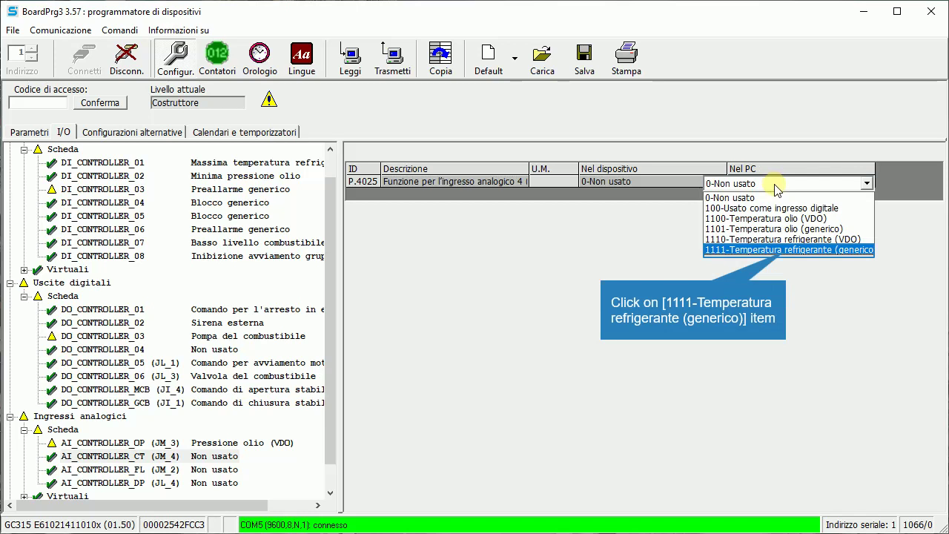
click(787, 250)
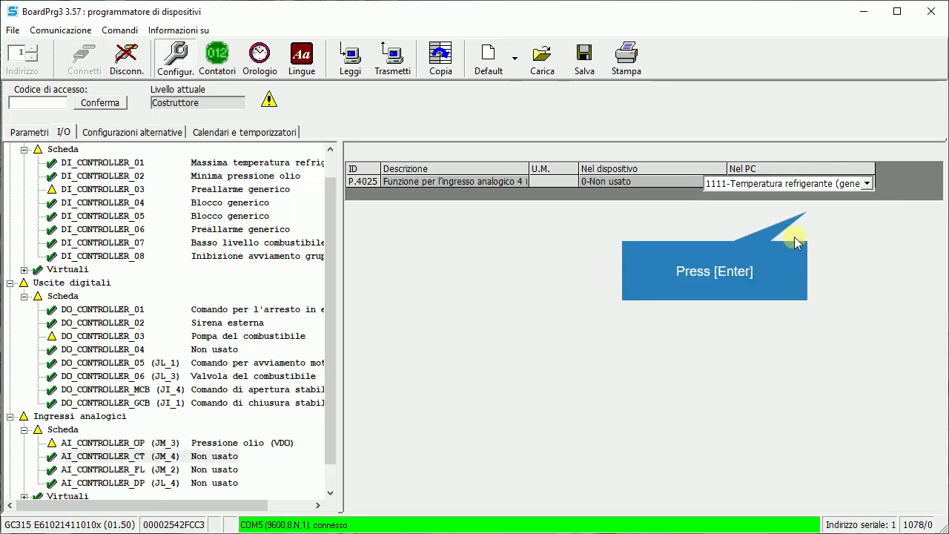
key(Return)
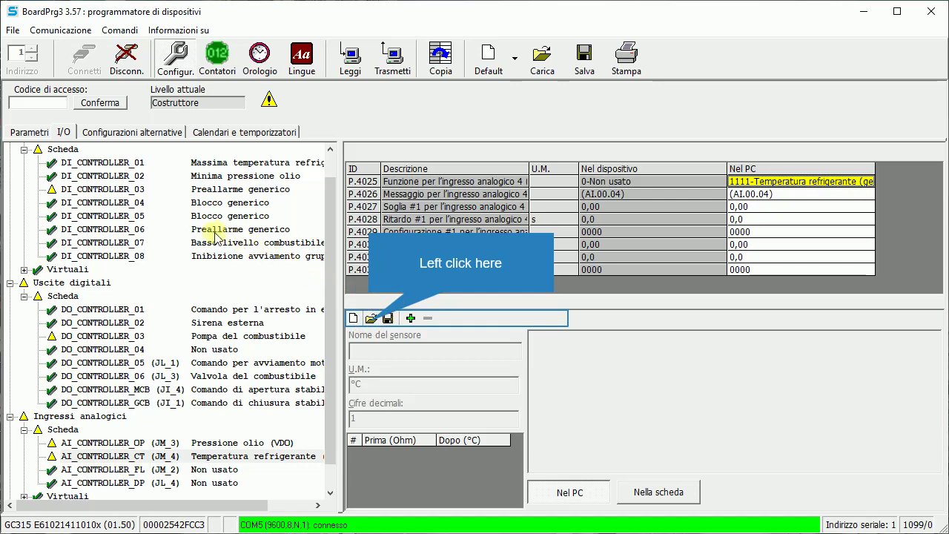
Step: Load the sensor curve file VDO_temp_92-027-006_(standard_150).sns from the SensorsU folder for AI_CONTROLLER_CT
scroll(219, 245, down, 5)
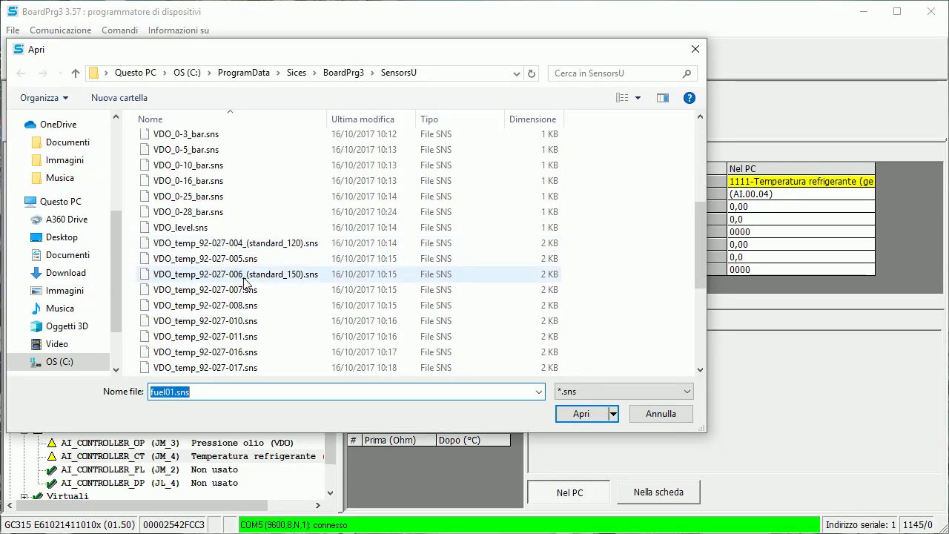
click(245, 280)
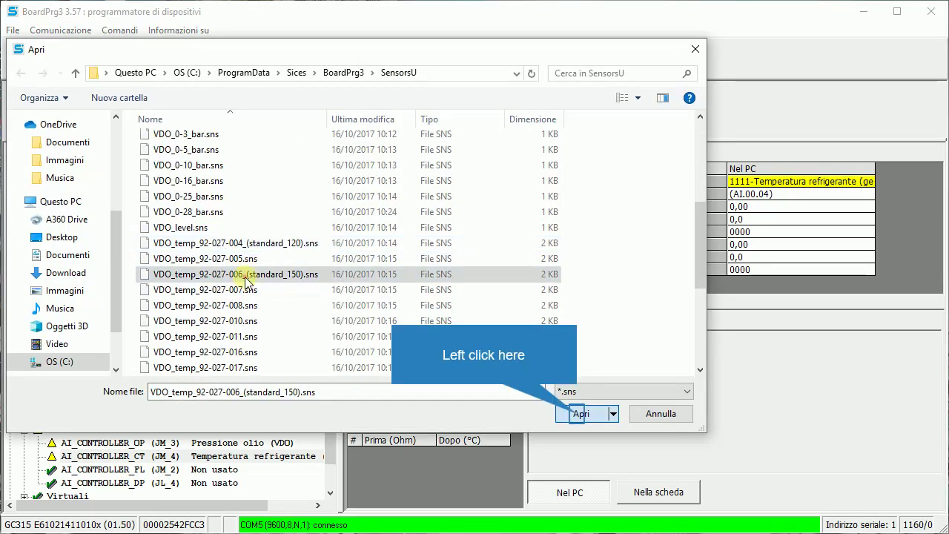
click(593, 422)
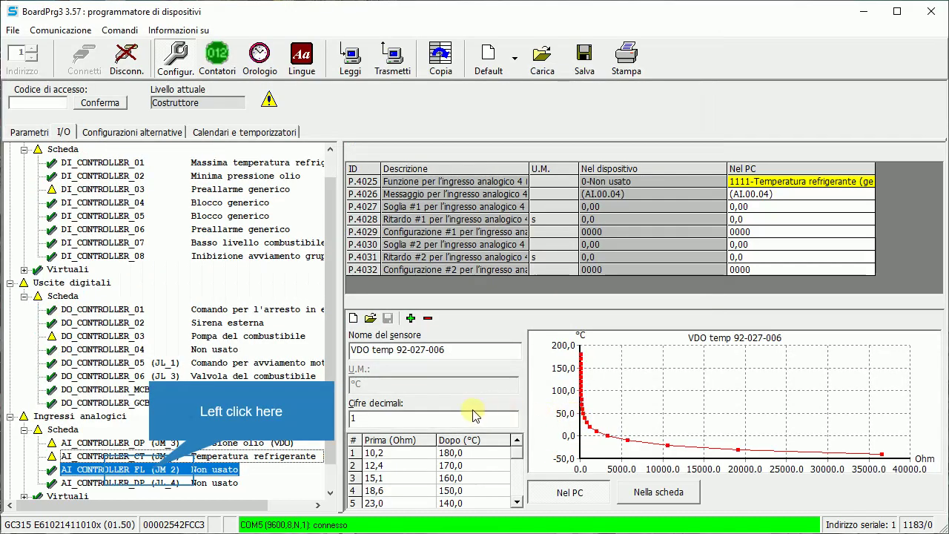
Step: Assign function 1221-Livello combustibile (generico) to analogue input AI_CONTROLLER_FL (P.4033)
click(151, 474)
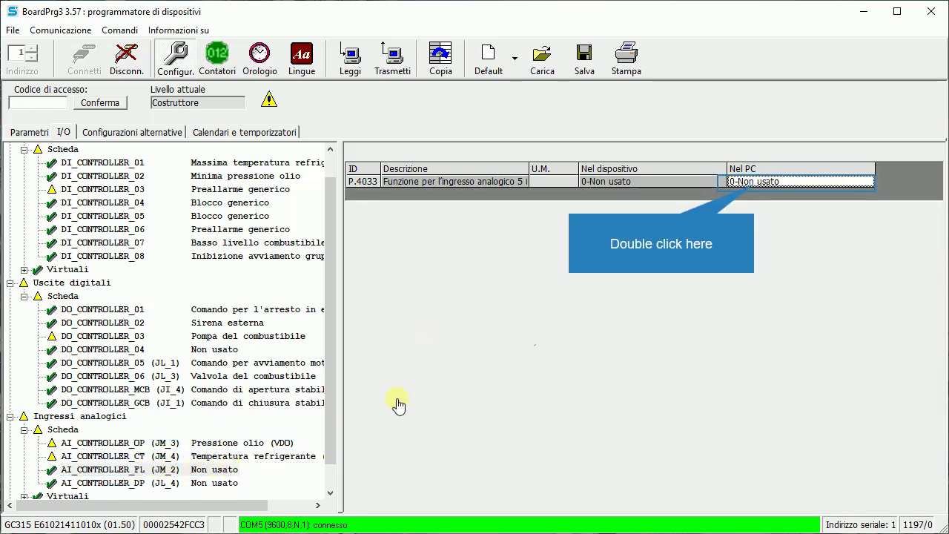
double_click(755, 188)
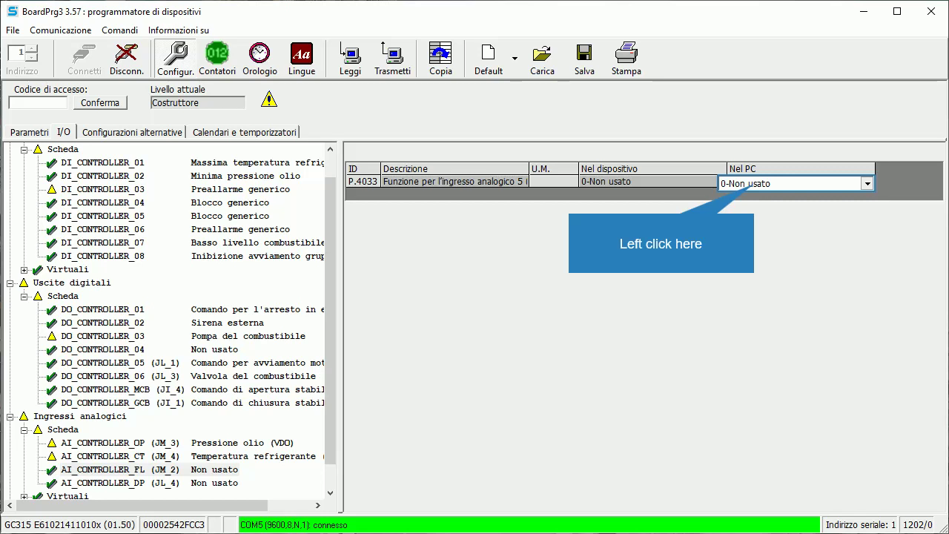
click(756, 184)
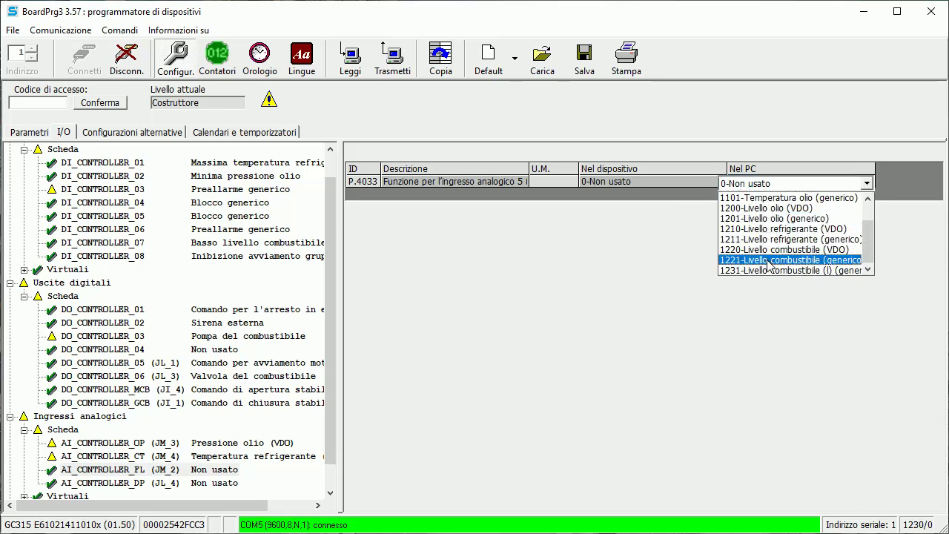
click(767, 259)
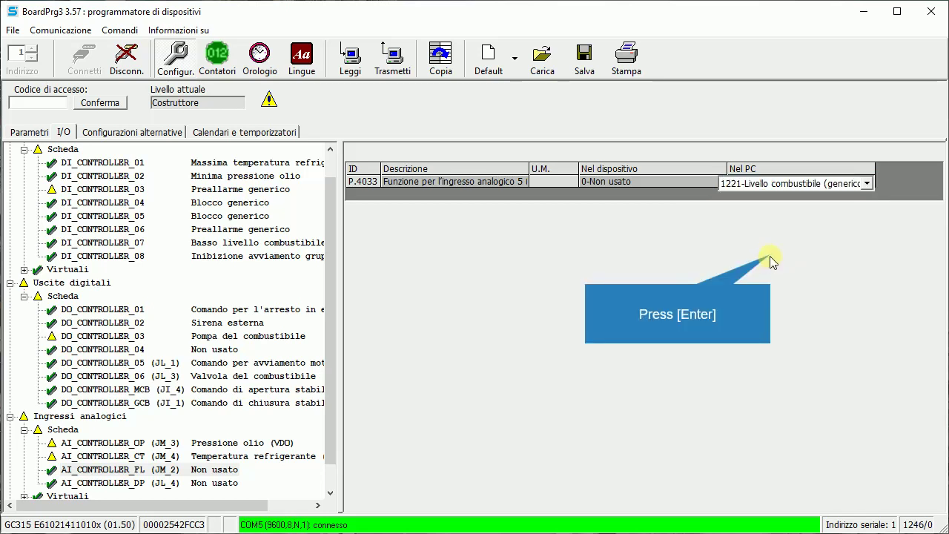
key(Return)
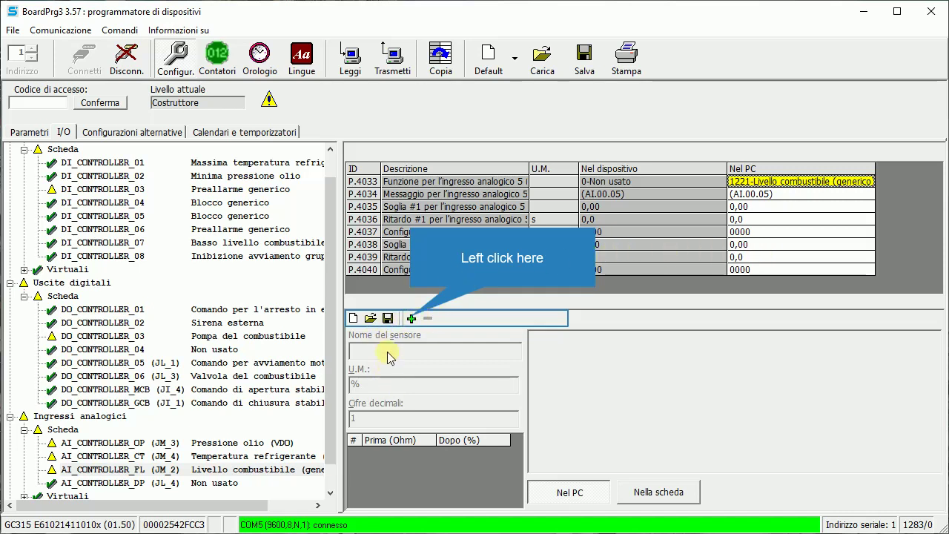
Step: Define two curve points for the AI_CONTROLLER_FL sensor: 0 Ohm at 0 % and 400 Ohm at 100 %
click(412, 318)
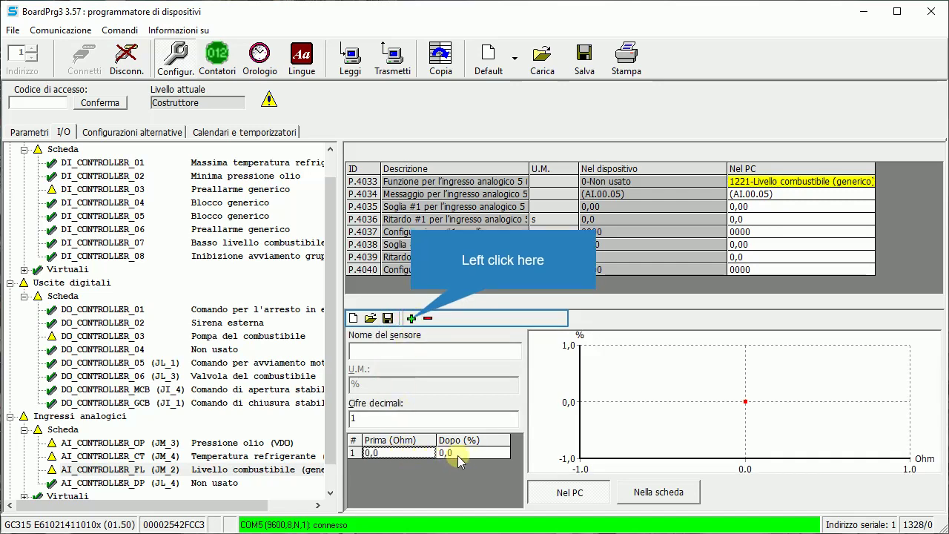
click(412, 319)
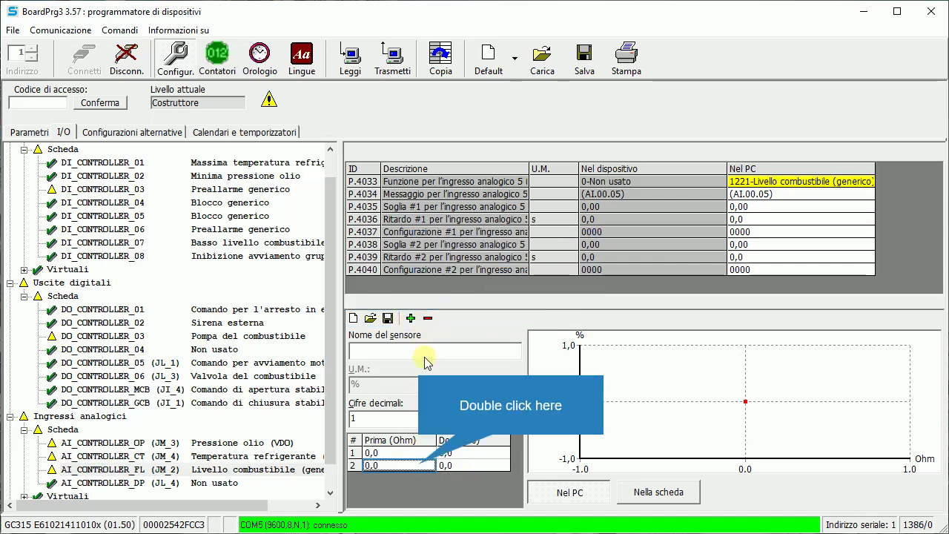
double_click(419, 466)
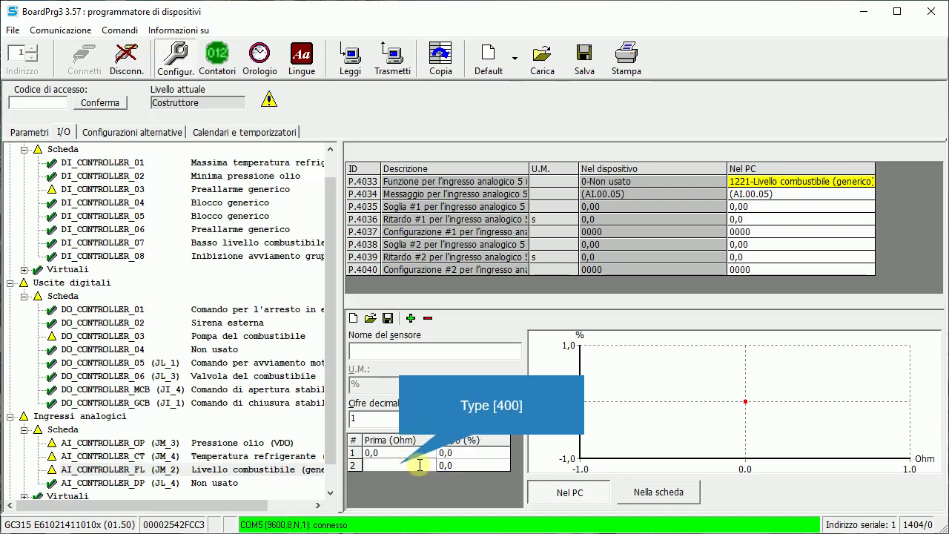
key(Tab)
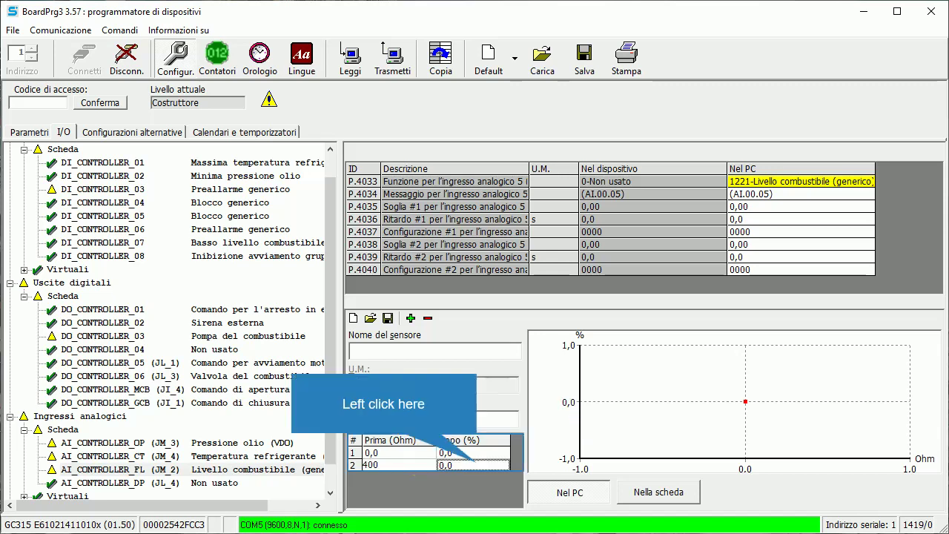
click(477, 466)
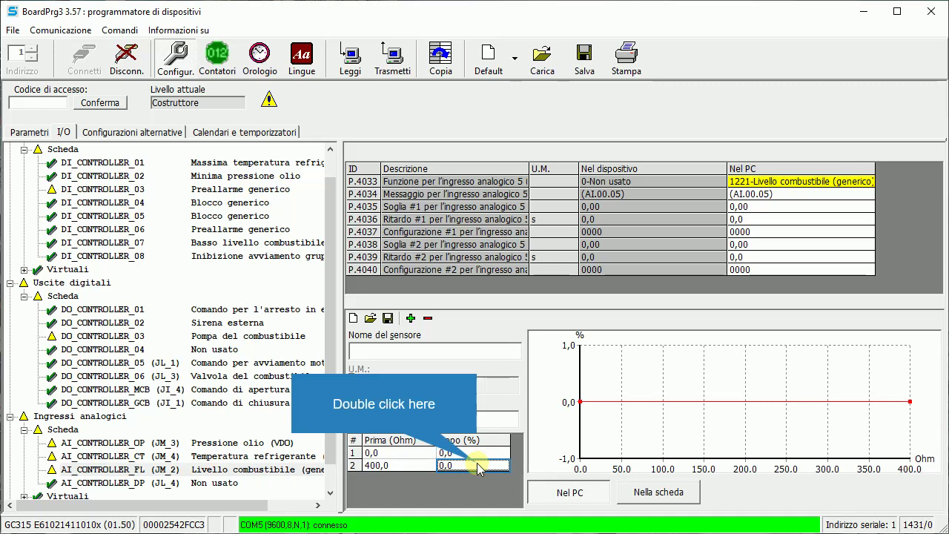
double_click(477, 466)
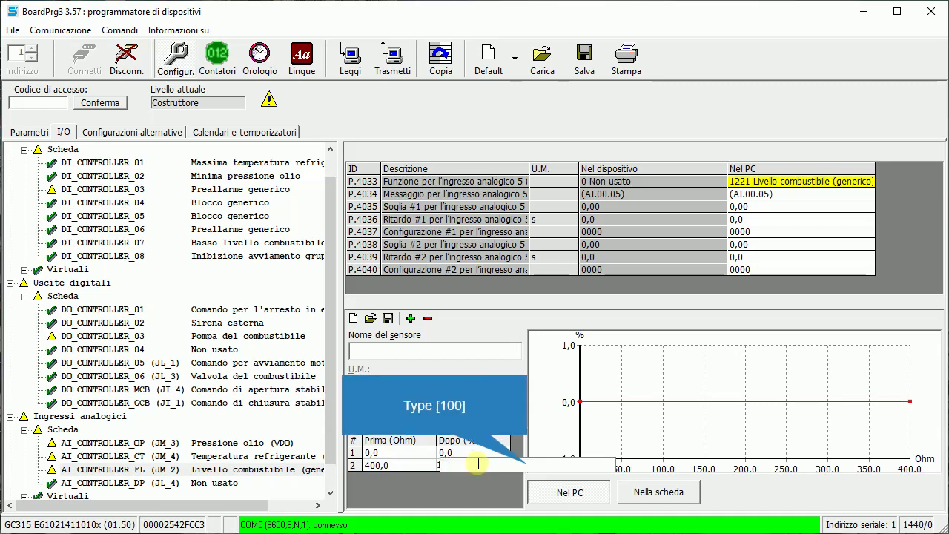
text(100)
key(Return)
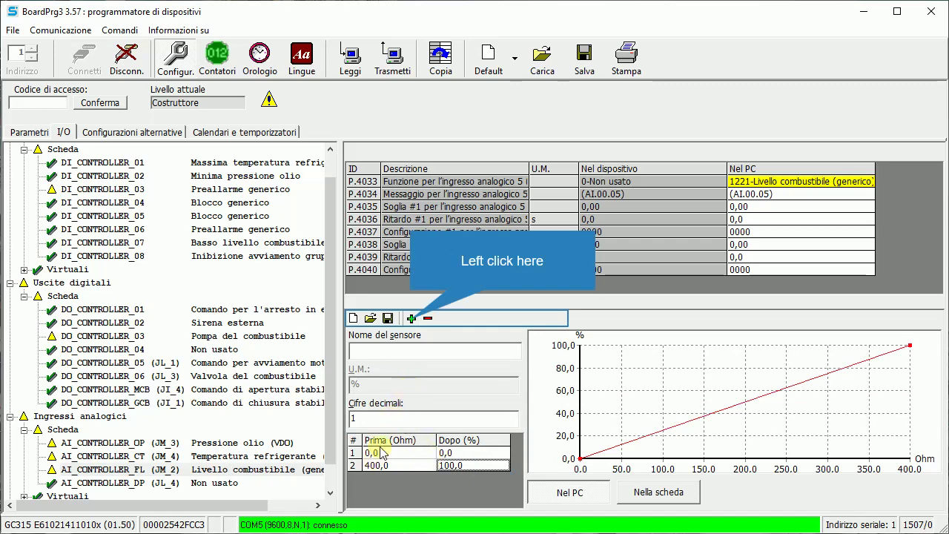
Step: Add a third point to the fuel level sensor curve at 410 Ohm and 100 %
click(411, 318)
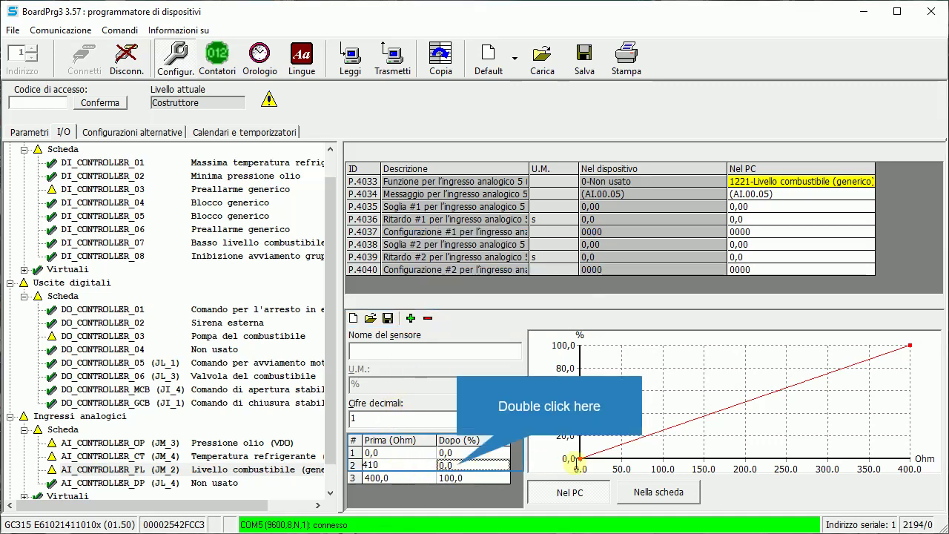
double_click(459, 465)
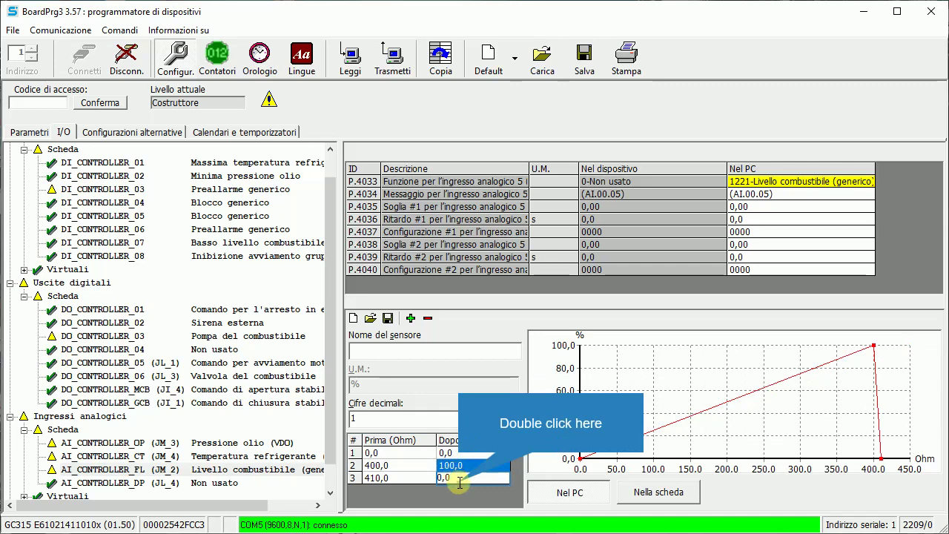
double_click(453, 477)
text(1)
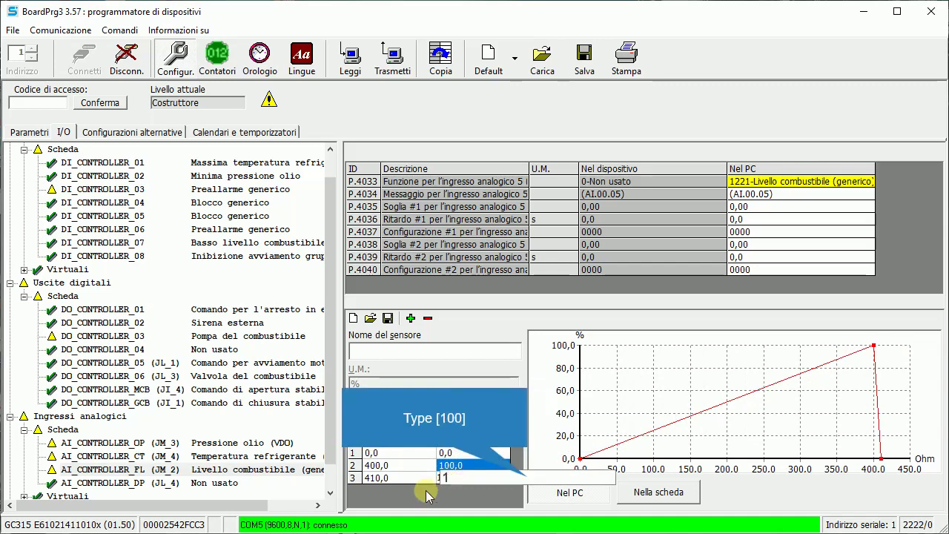
key(Return)
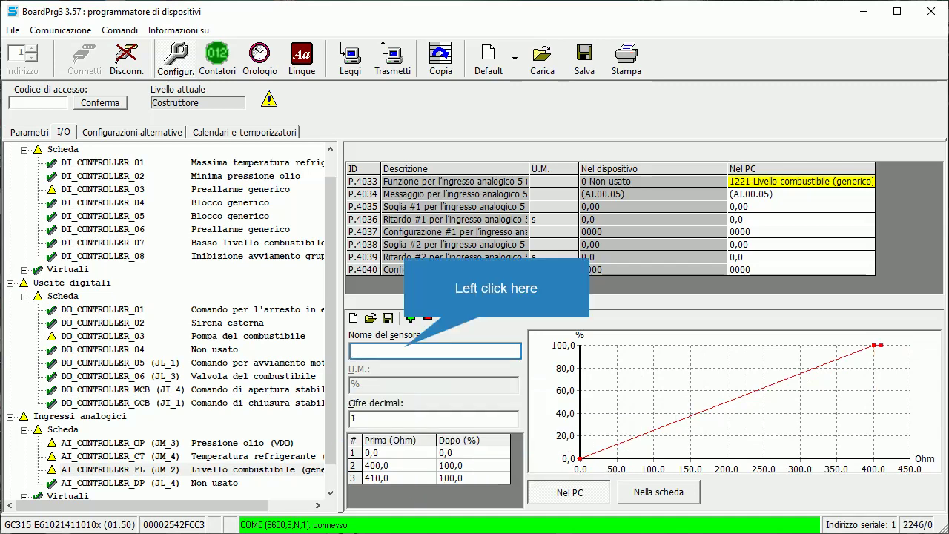
Step: Name the sensor fuel02 and save its curve as fuel02.sns in the SensorsU folder
click(406, 346)
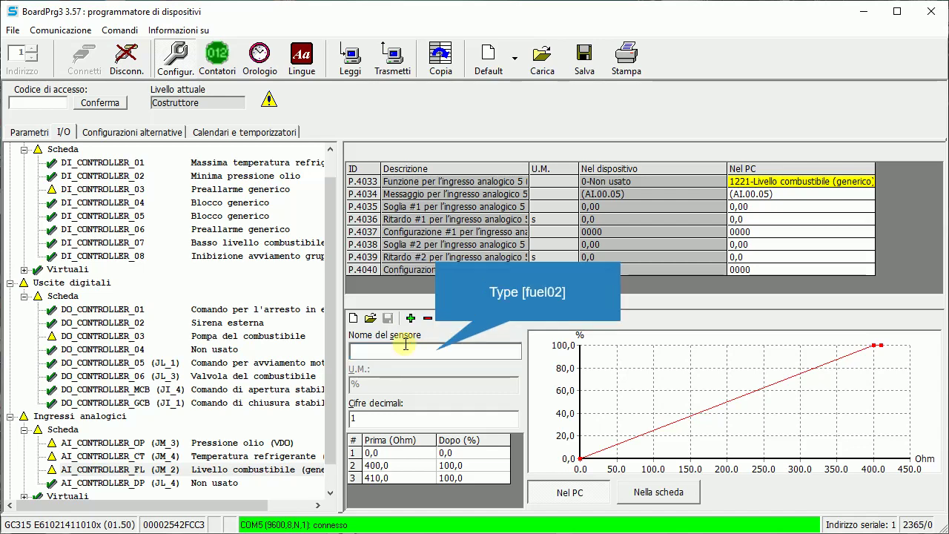
text(fuel02)
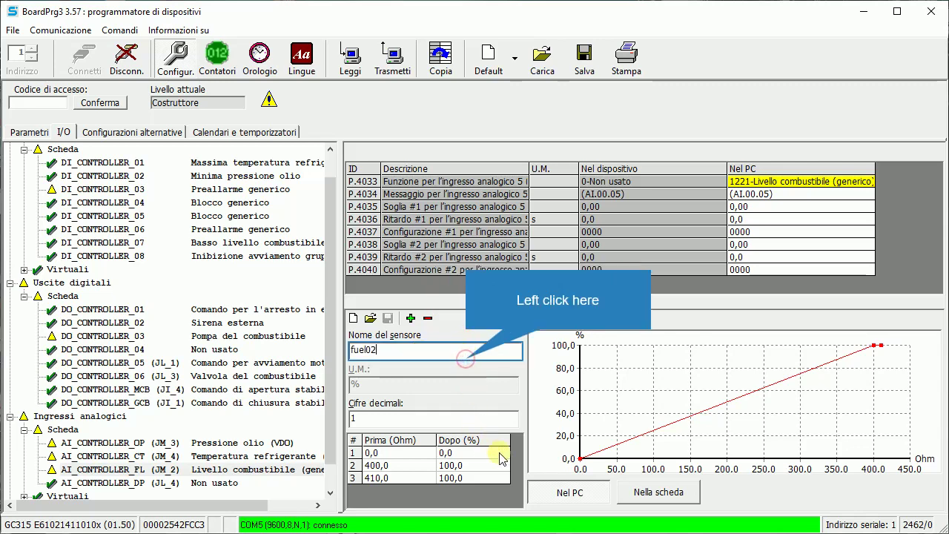
click(387, 317)
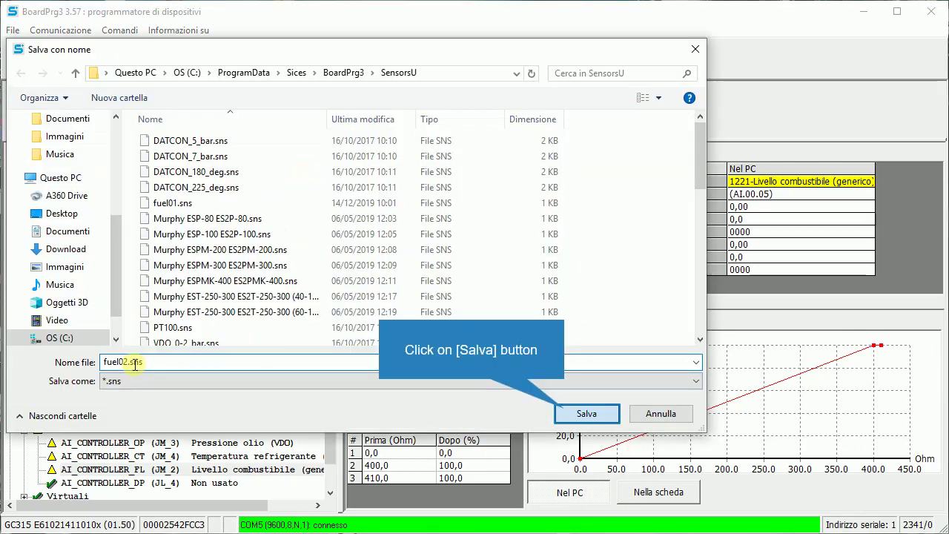
click(585, 414)
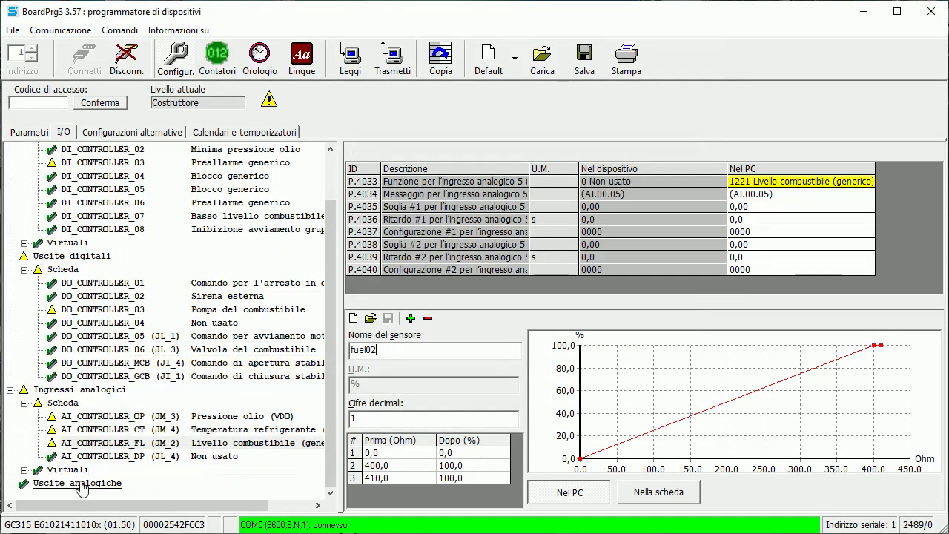
Step: Transmit the edited configuration to the connected device, accepting the parameter changes
click(392, 59)
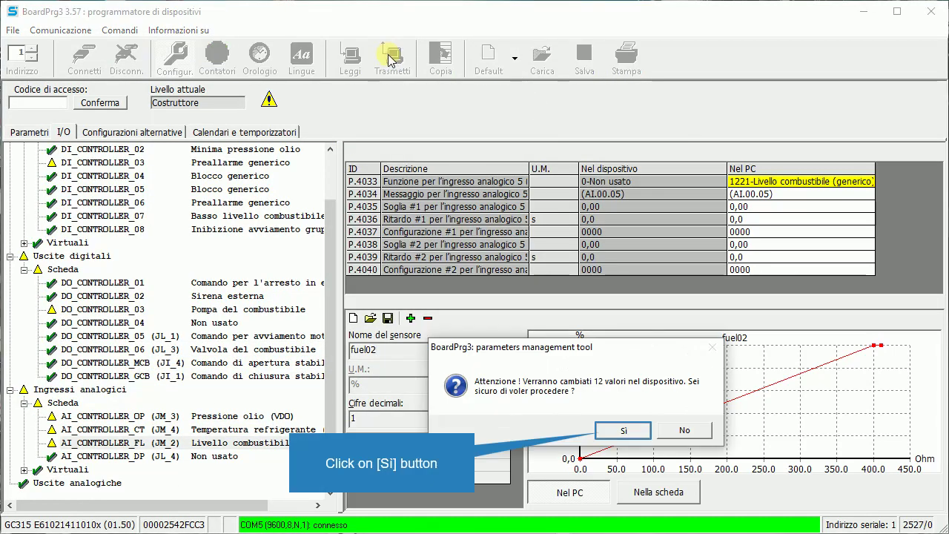
click(623, 431)
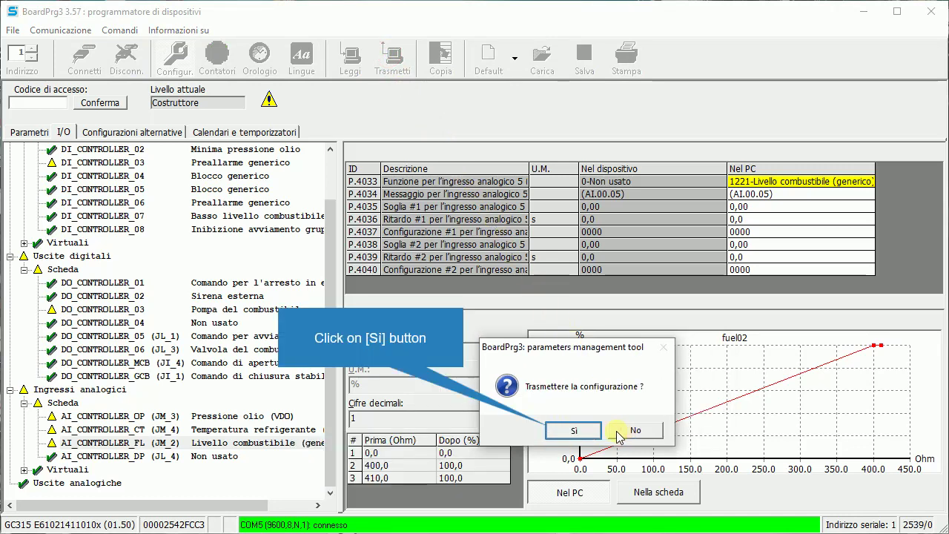
click(580, 436)
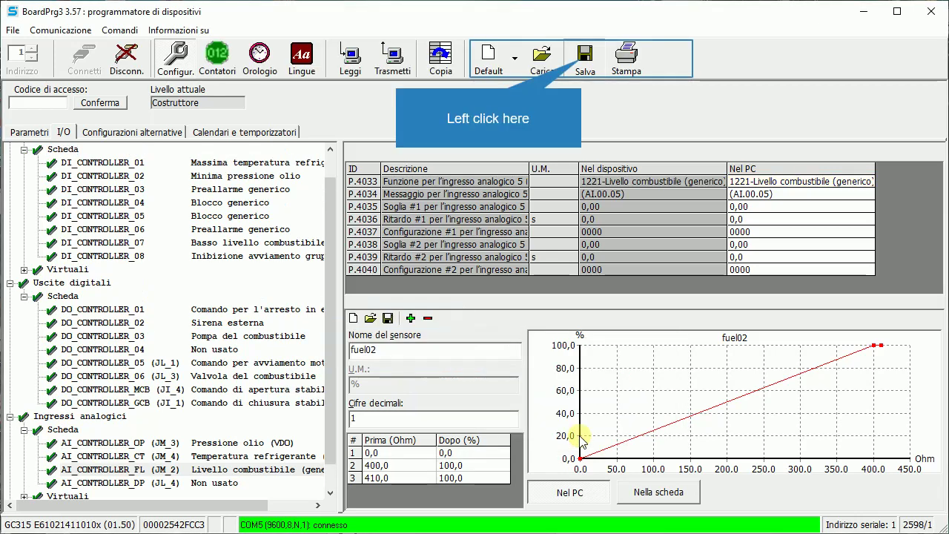
Step: Save the device configuration as a .par file named 151692 in the Documenti folder
click(582, 59)
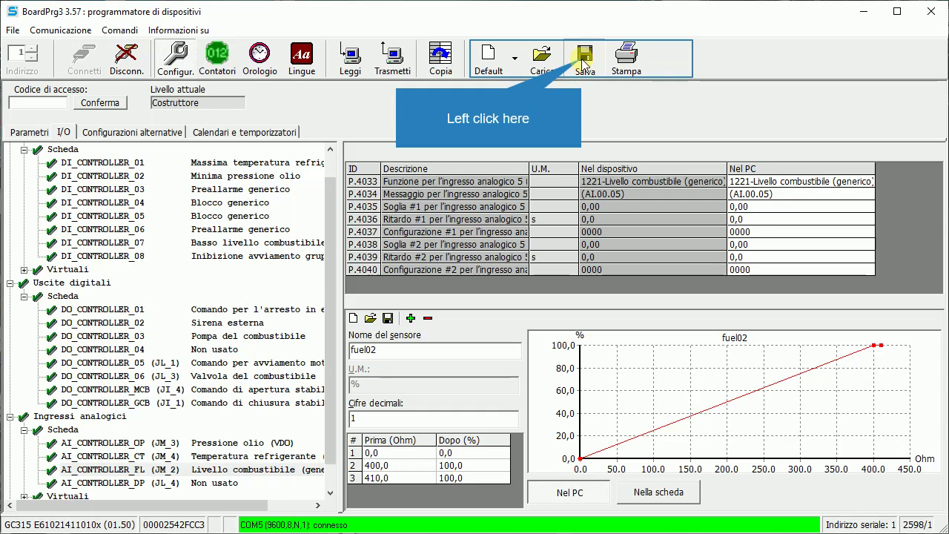
click(582, 59)
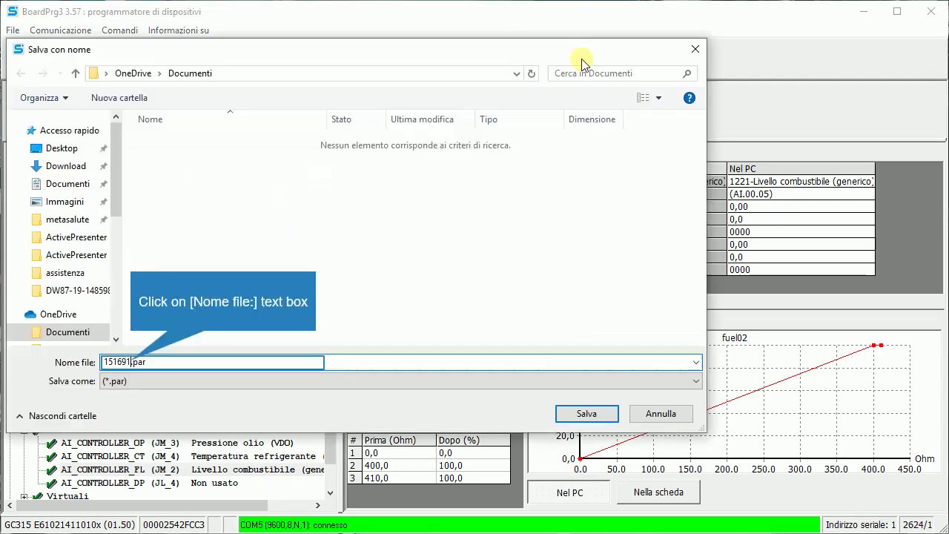
click(136, 362)
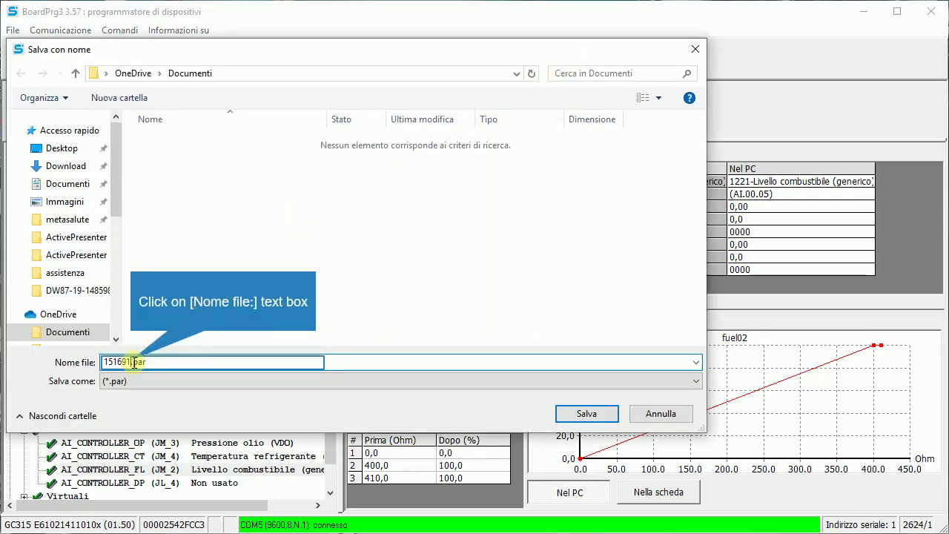
text(151692)
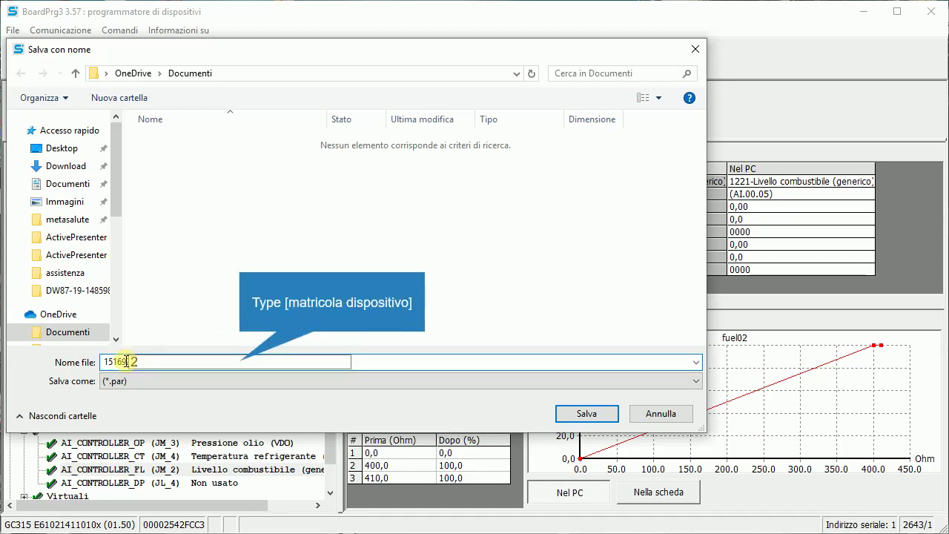
click(577, 414)
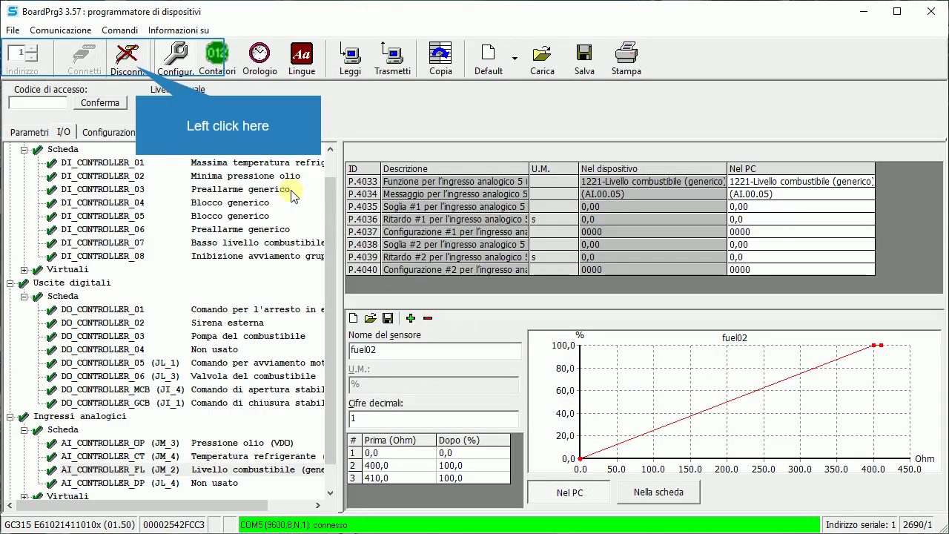